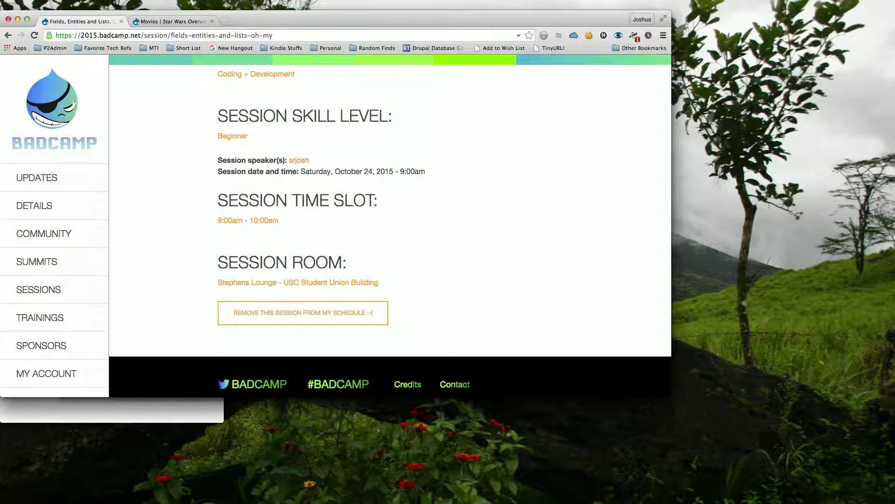
# Step: On the Star Wars Overview site, review the Movie content type's settings and its list of fields
pyautogui.click(183, 22)
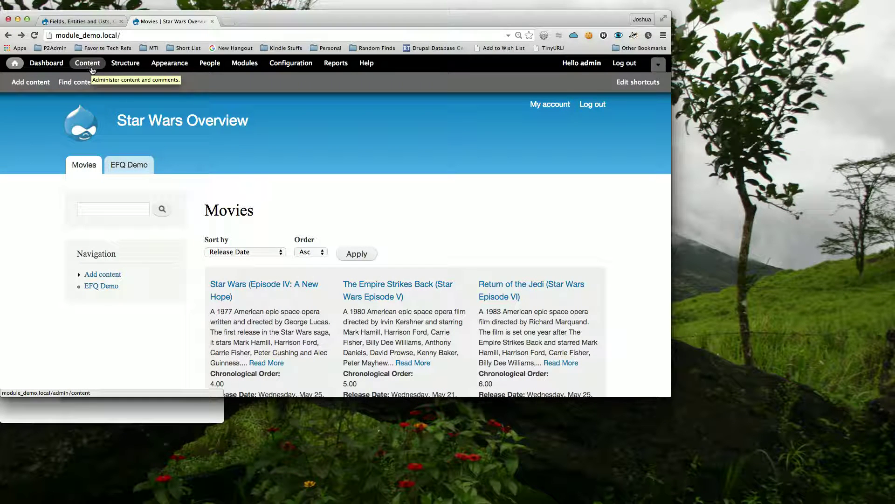
pyautogui.click(134, 64)
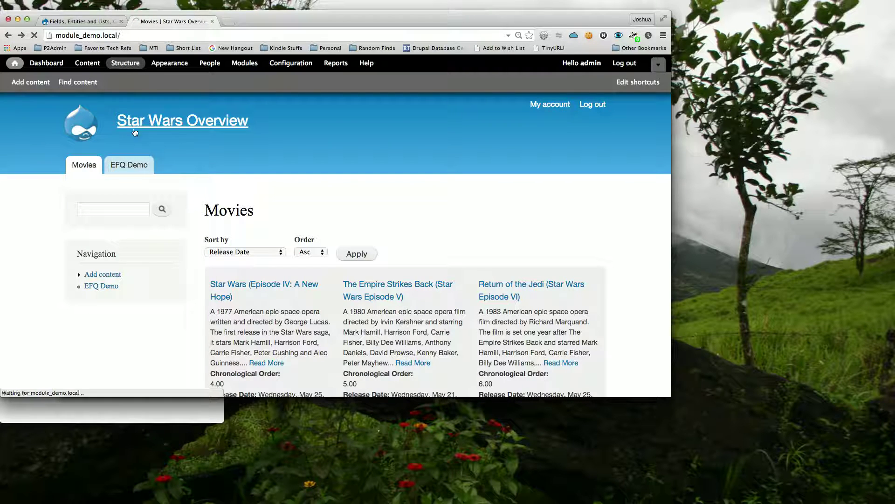
pyautogui.click(65, 198)
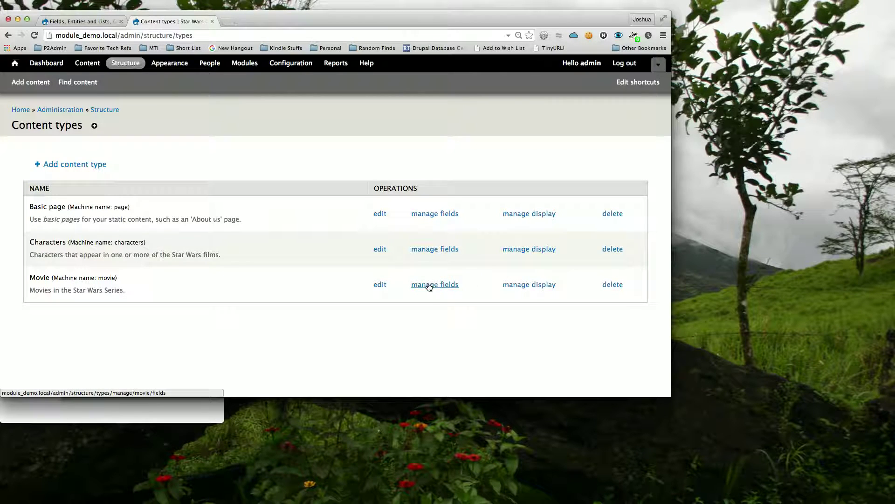
pyautogui.click(379, 285)
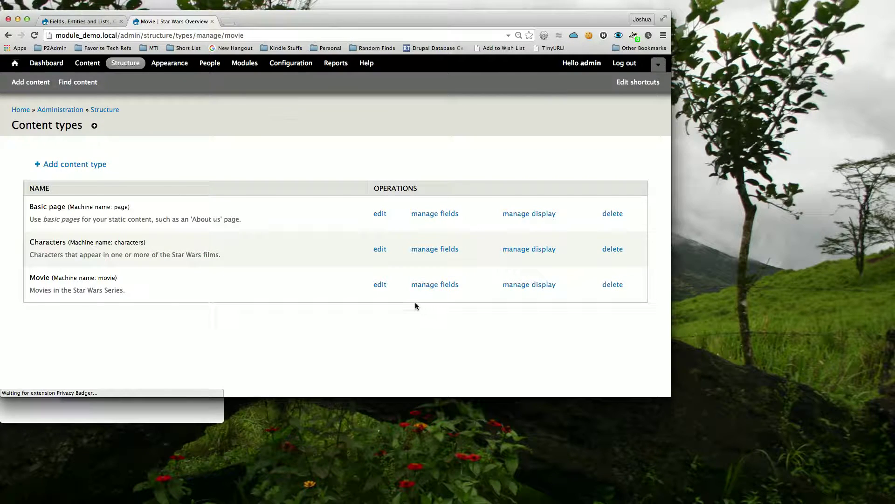
pyautogui.scroll(-1, 385, 308)
pyautogui.scroll(-3, 385, 308)
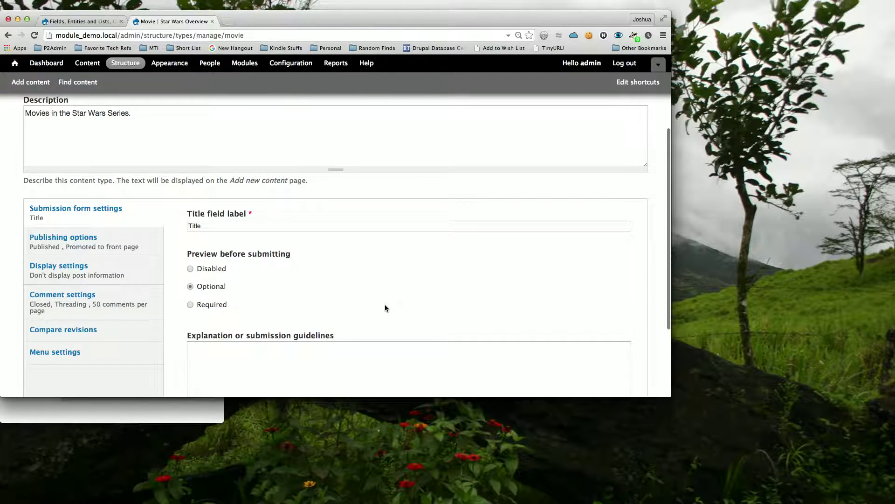
pyautogui.scroll(3, 289, 312)
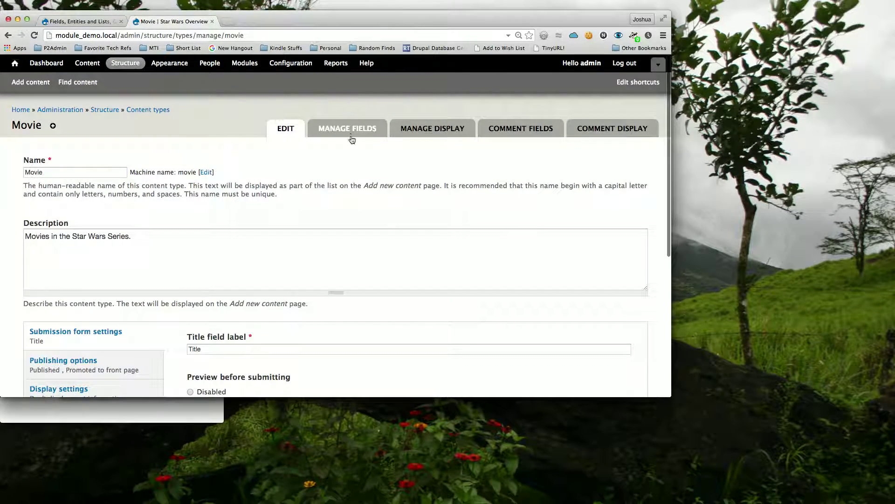
pyautogui.click(351, 133)
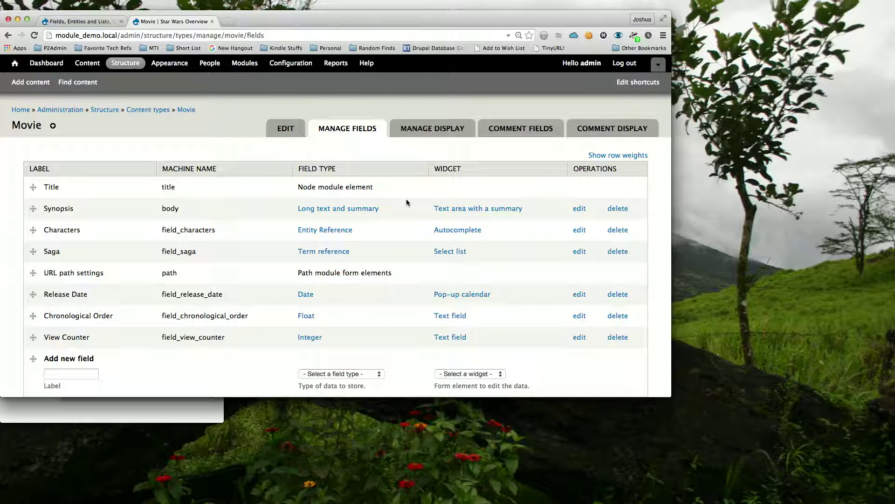
# Step: View the fields of the Characters content type, then return to the Movie content type's fields
pyautogui.click(159, 111)
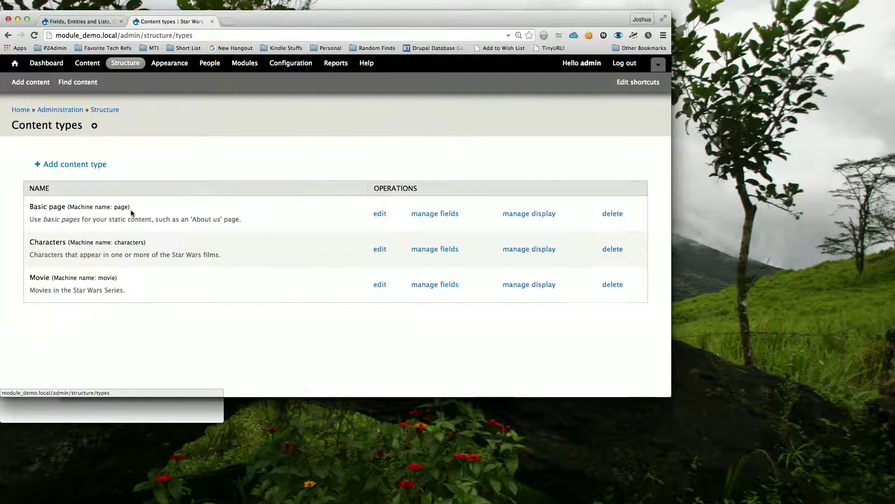
pyautogui.click(446, 249)
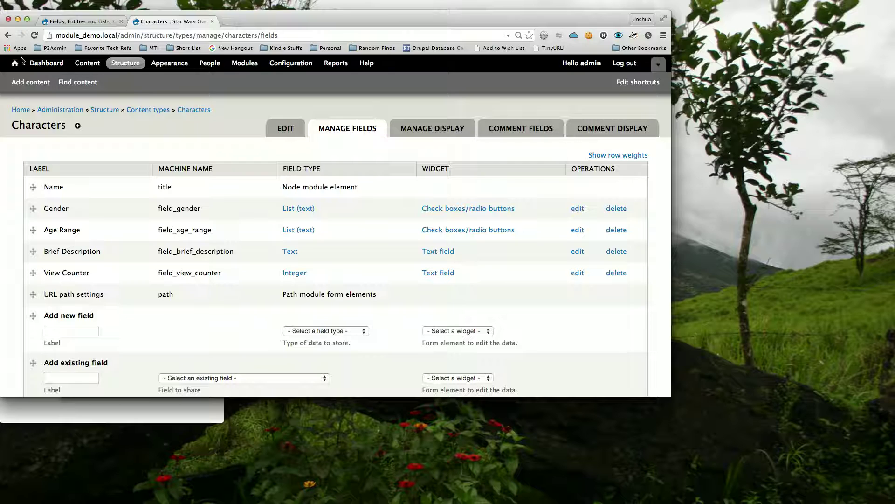
pyautogui.moveTo(7, 34); pyautogui.dragTo(22, 61)
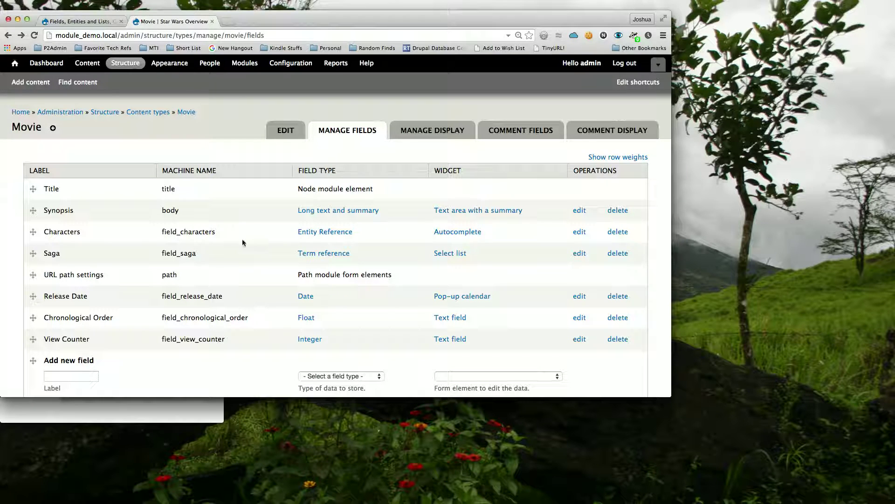
# Step: Open the Saga taxonomy vocabulary and view its list of fields
pyautogui.click(126, 64)
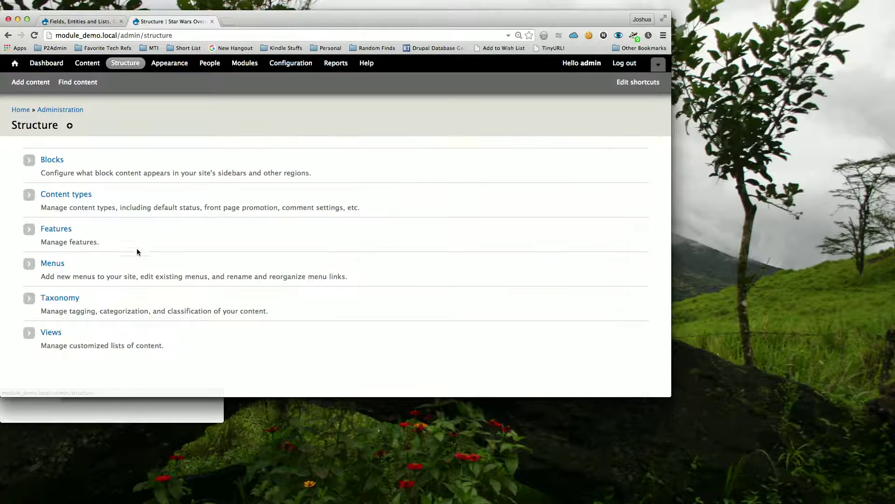
pyautogui.click(68, 302)
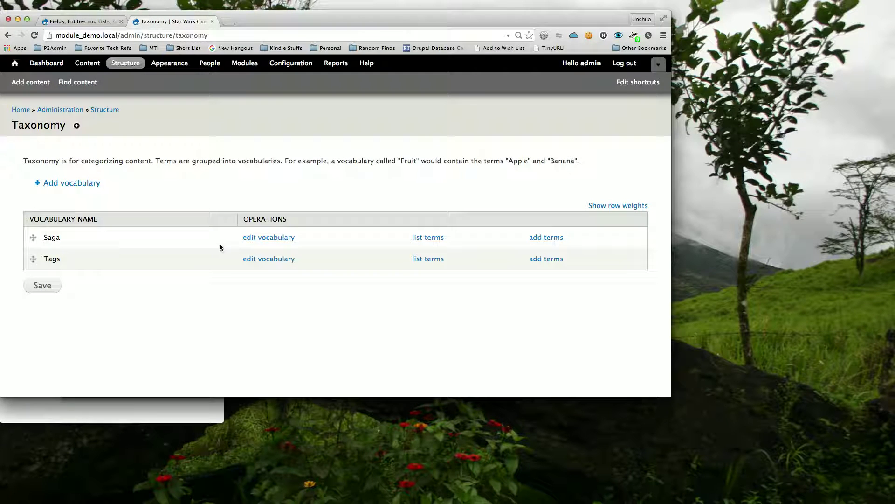
pyautogui.click(257, 239)
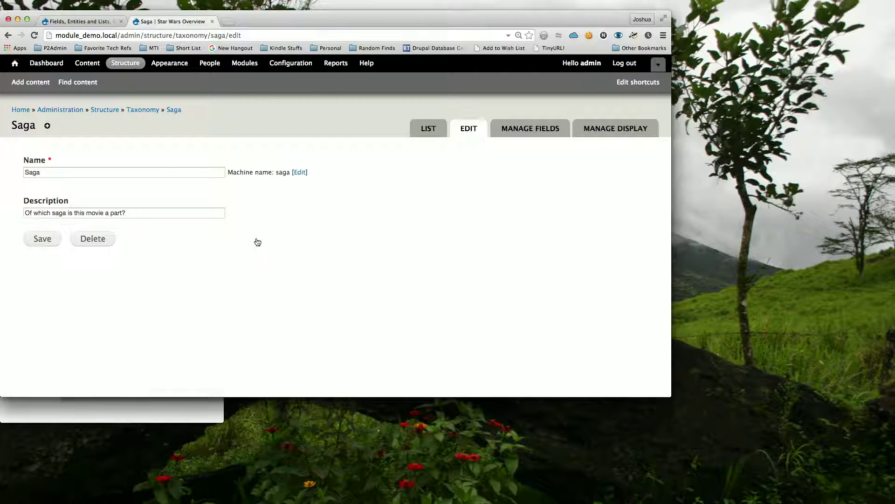
pyautogui.click(511, 132)
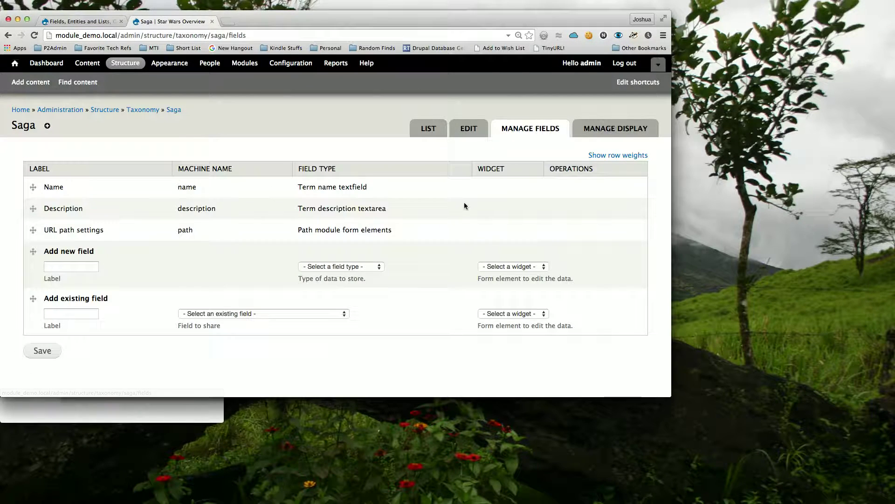
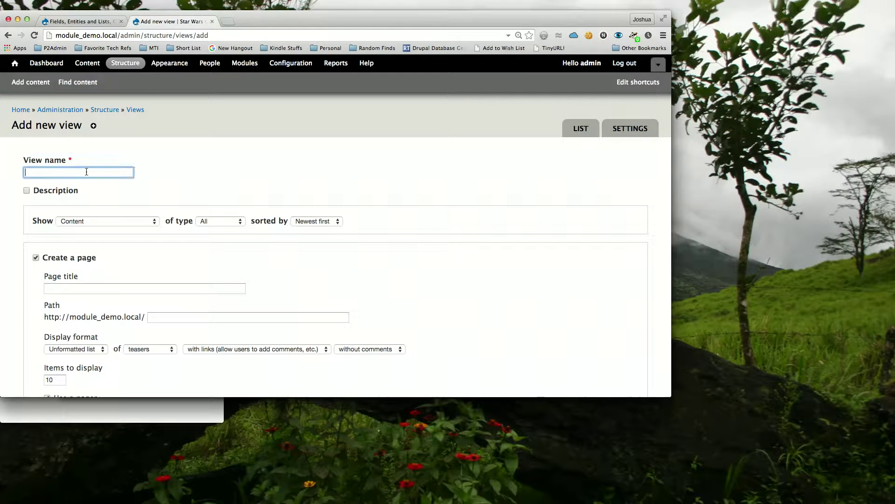
# Step: Name the new view Characters and give it the description "Star Wars Characters"
pyautogui.write('Characters')
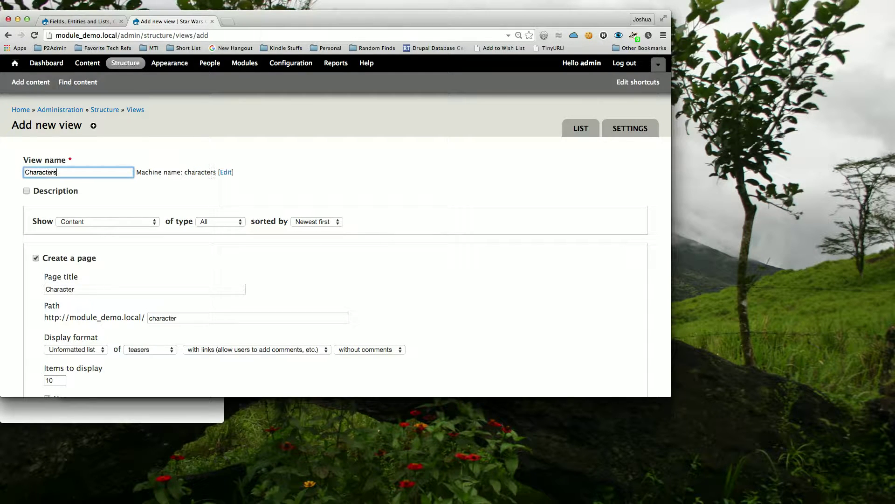
pyautogui.press('Tab')
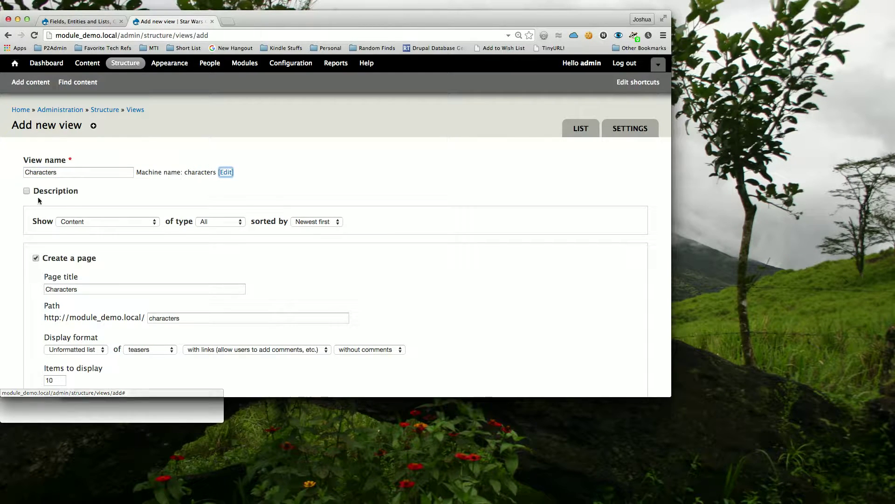
pyautogui.click(42, 192)
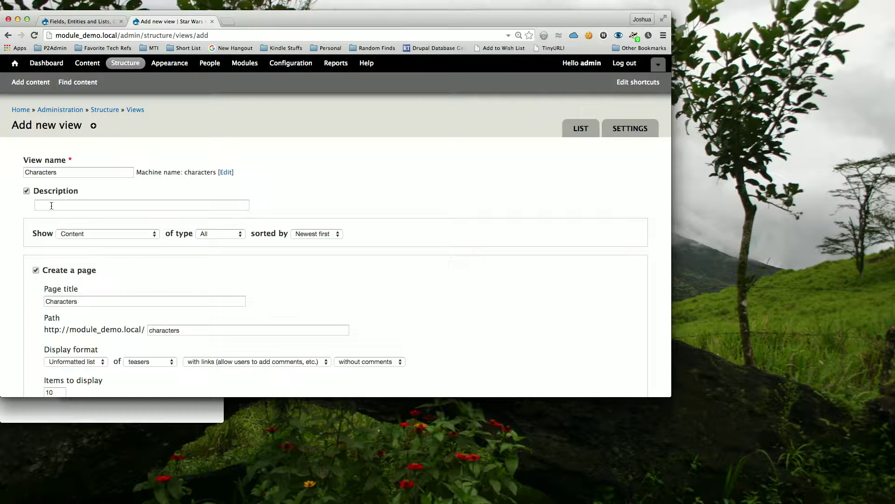
pyautogui.click(52, 205)
pyautogui.write('Star ')
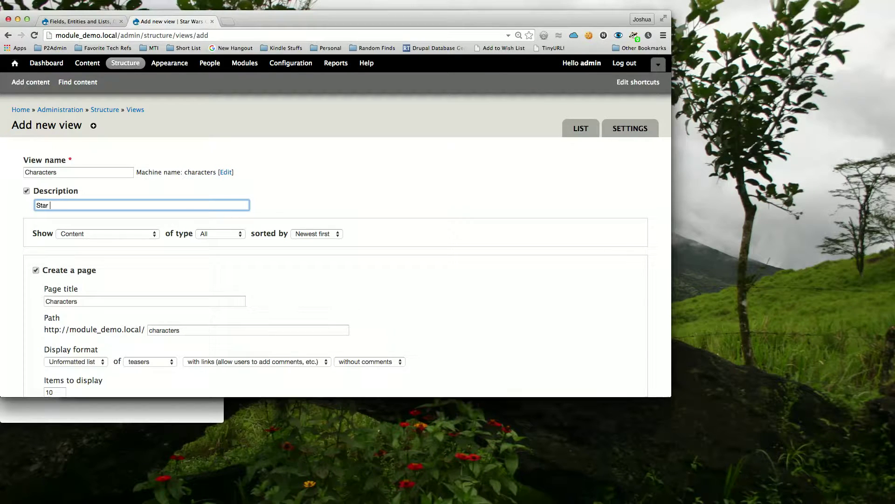
pyautogui.write('Wars Characters')
# Step: Set the view to show Content of type Characters, sorted by Title
pyautogui.click(91, 232)
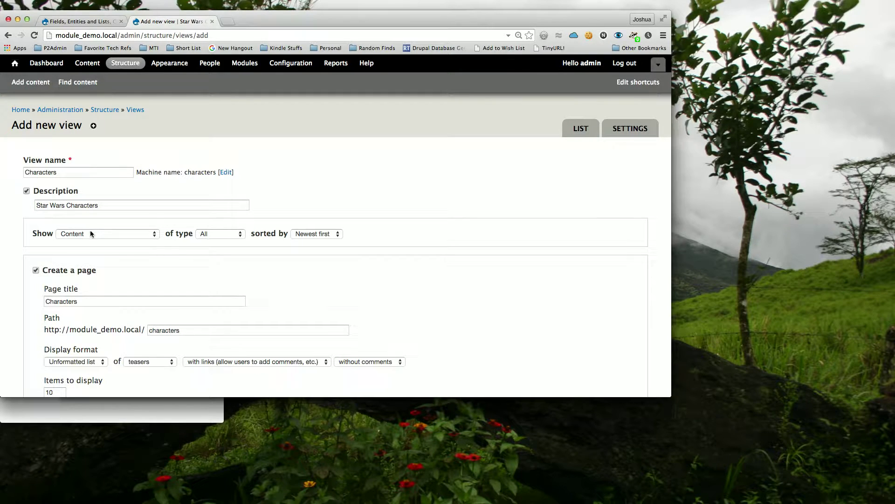
pyautogui.click(90, 233)
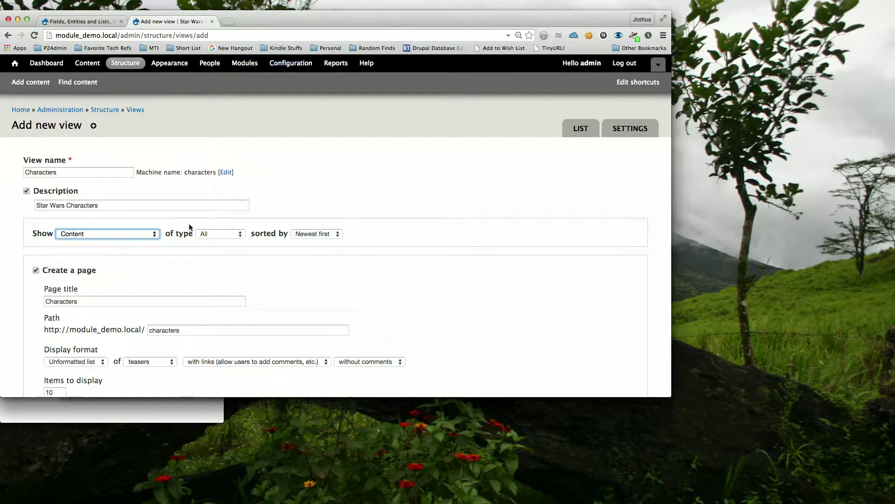
pyautogui.click(227, 234)
pyautogui.click(227, 252)
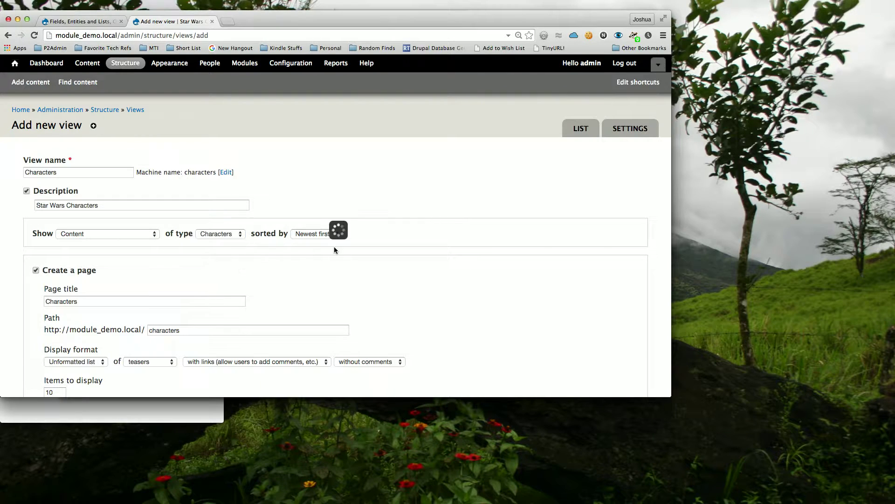
pyautogui.click(313, 234)
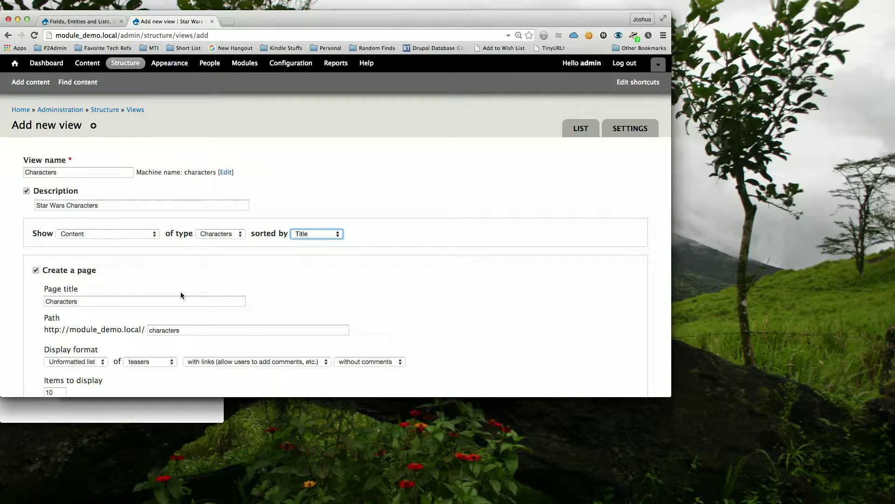
# Step: Set the display format of the view's Characters page to a Grid of fields
pyautogui.scroll(-2, 66, 280)
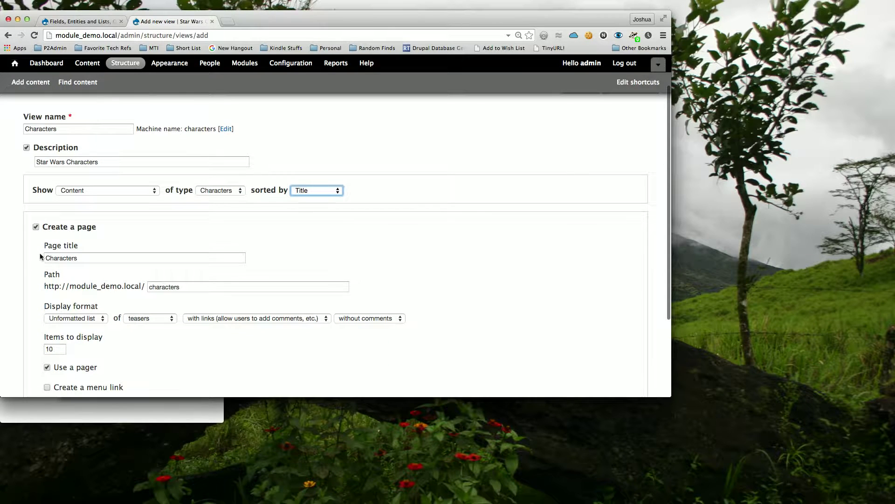
pyautogui.click(70, 259)
pyautogui.click(190, 287)
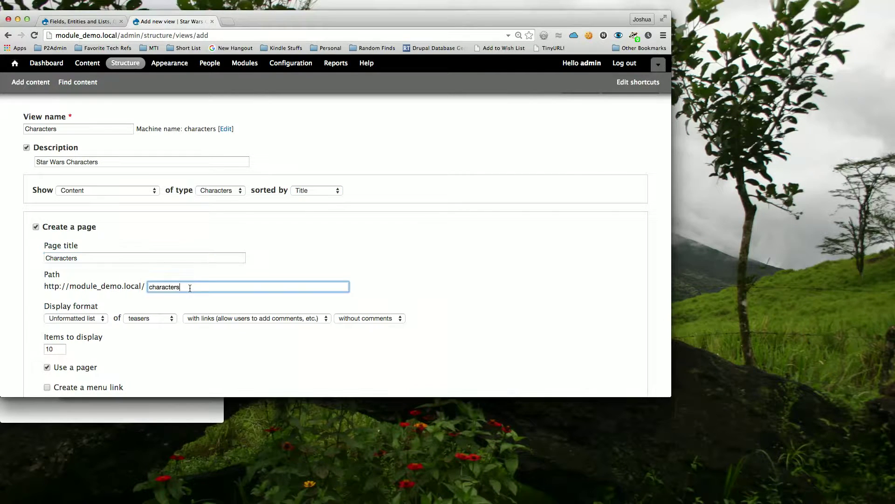
pyautogui.doubleClick(190, 287)
pyautogui.scroll(-4, 201, 306)
pyautogui.click(76, 234)
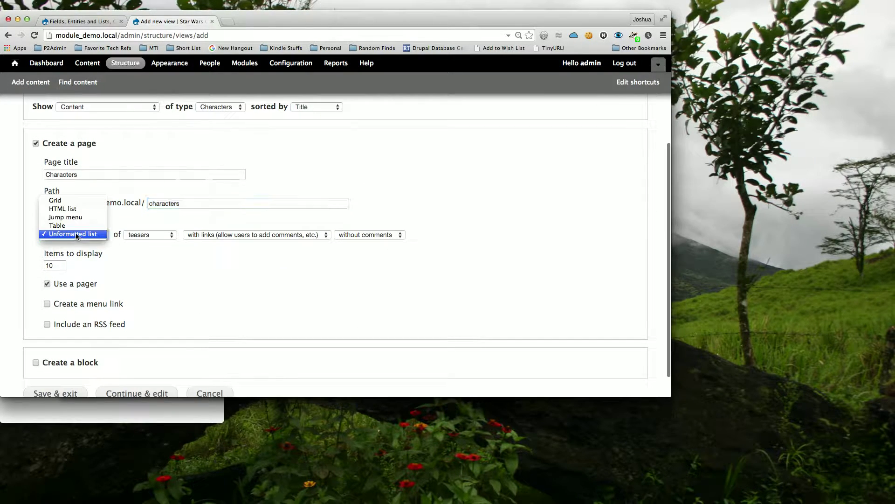
pyautogui.click(55, 200)
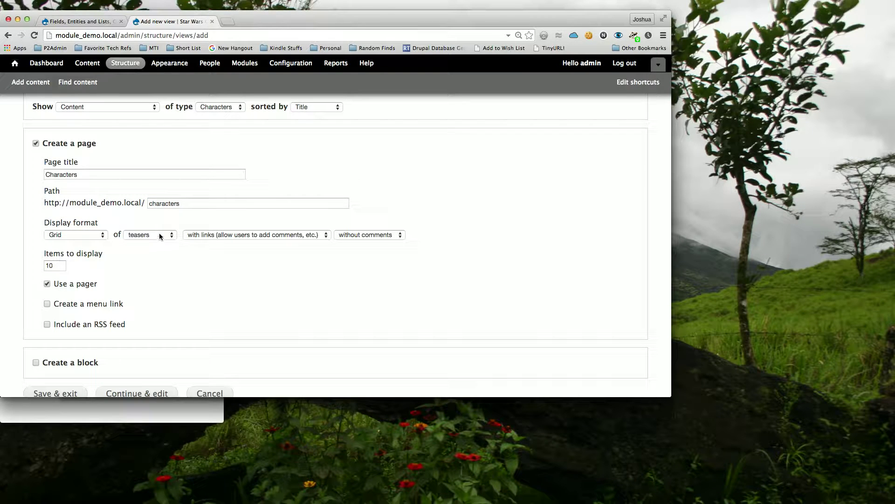
pyautogui.click(160, 236)
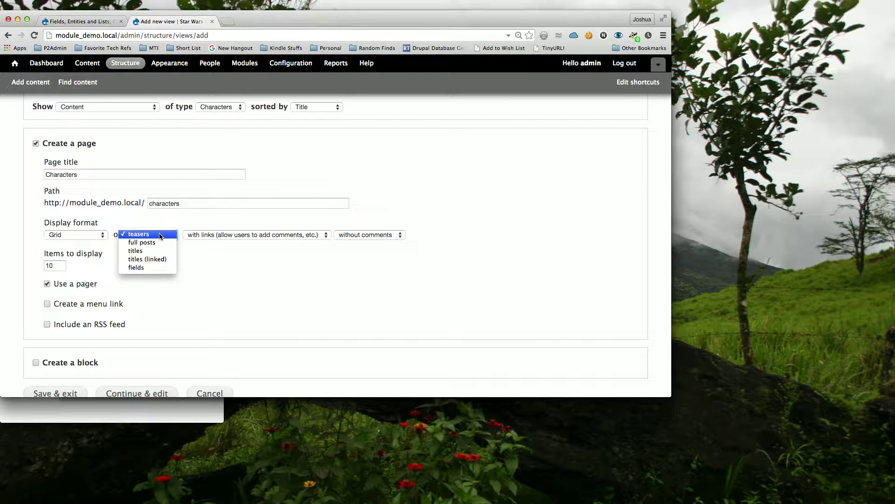
pyautogui.click(161, 259)
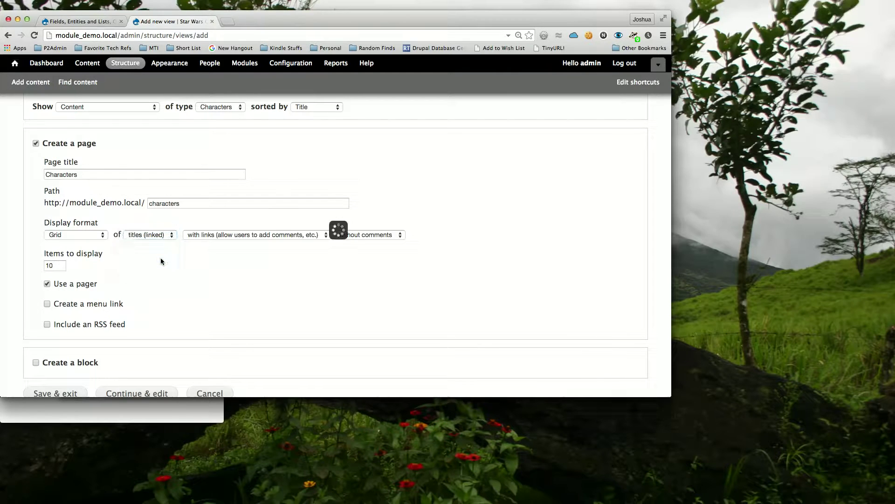
pyautogui.click(159, 234)
pyautogui.click(158, 243)
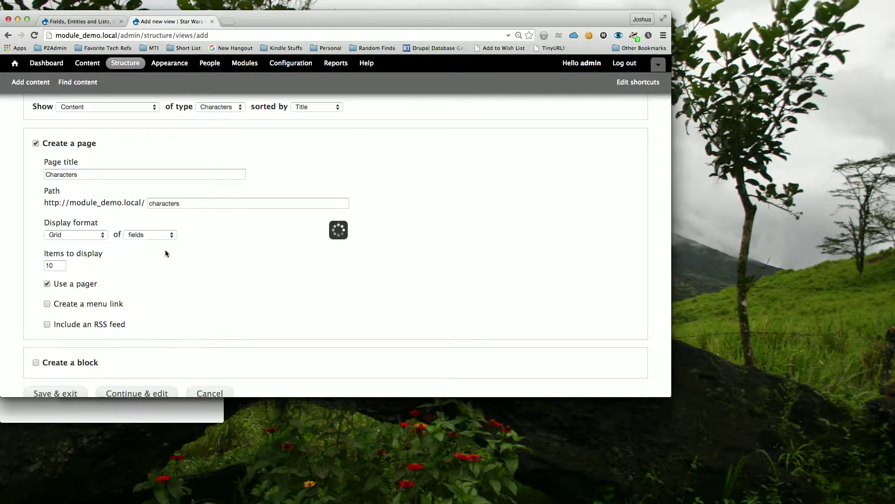
# Step: Set the page's items to display to 1020 and continue to the full view editor to check the preview
pyautogui.click(52, 267)
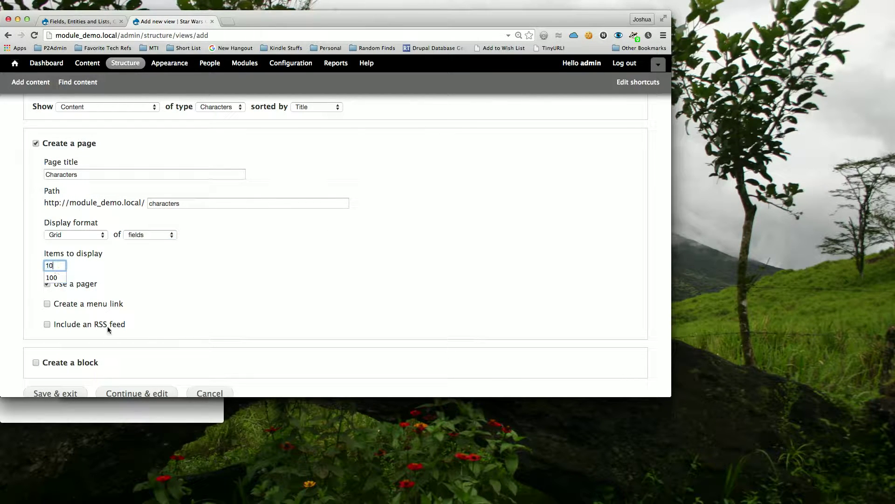
pyautogui.write('20')
pyautogui.scroll(-1, 96, 315)
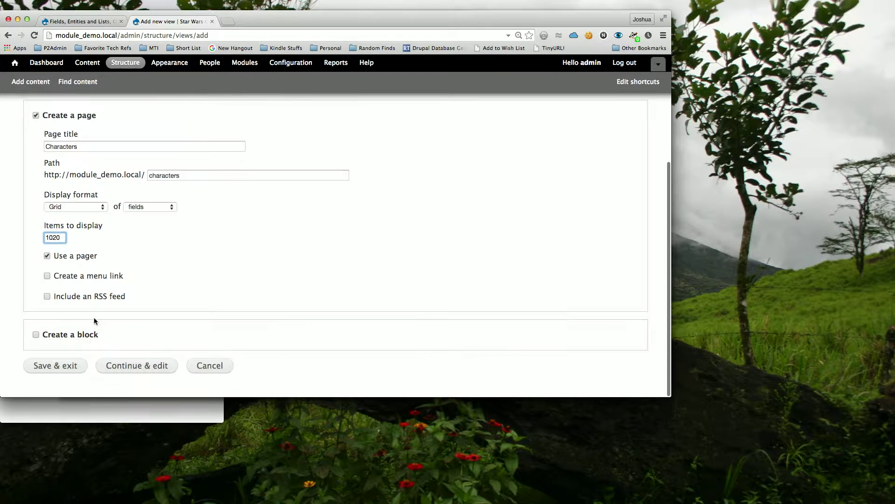
pyautogui.click(143, 363)
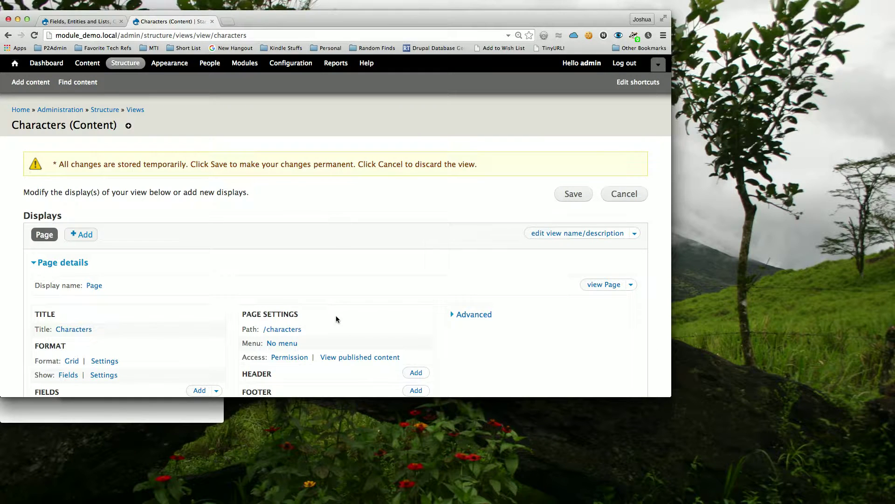
pyautogui.scroll(-5, 336, 316)
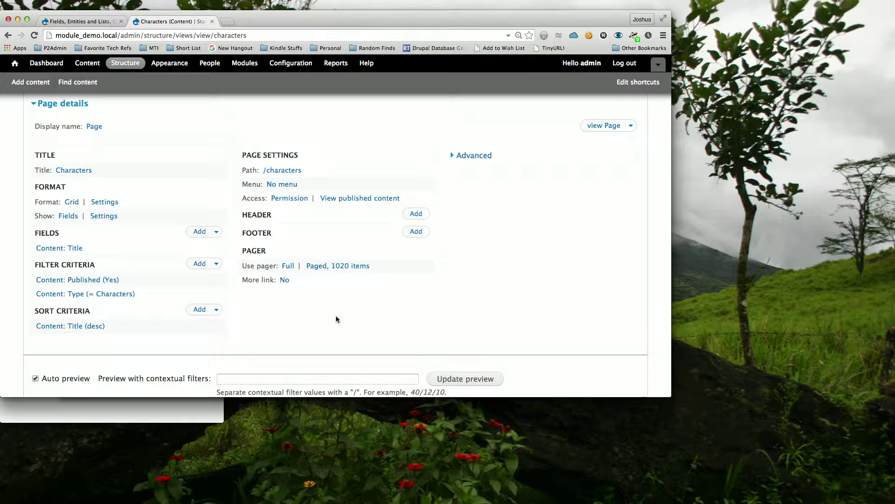
pyautogui.scroll(-10, 337, 317)
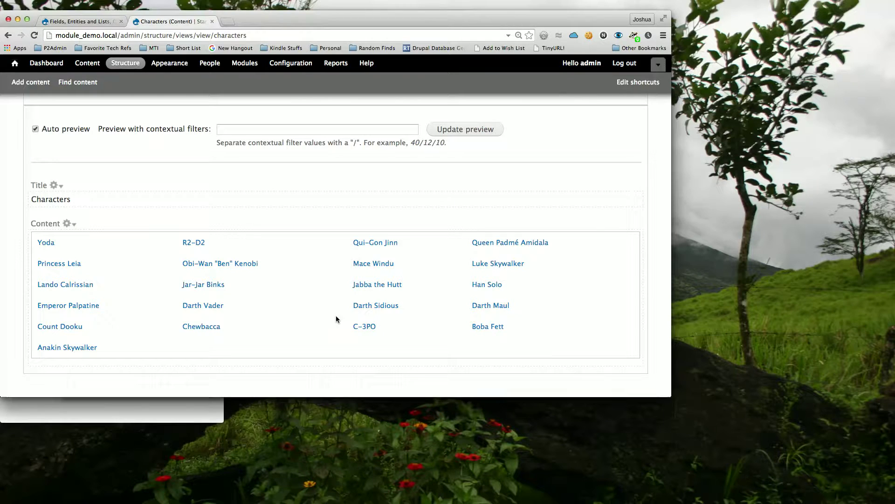
# Step: Add the Content: Gender (field_gender) field as a filter criterion for all displays of the view
pyautogui.scroll(5, 335, 317)
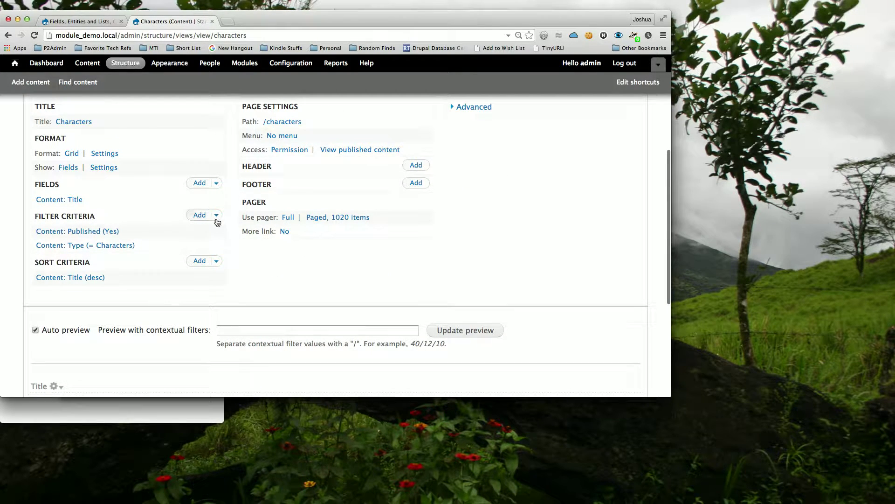
pyautogui.click(201, 215)
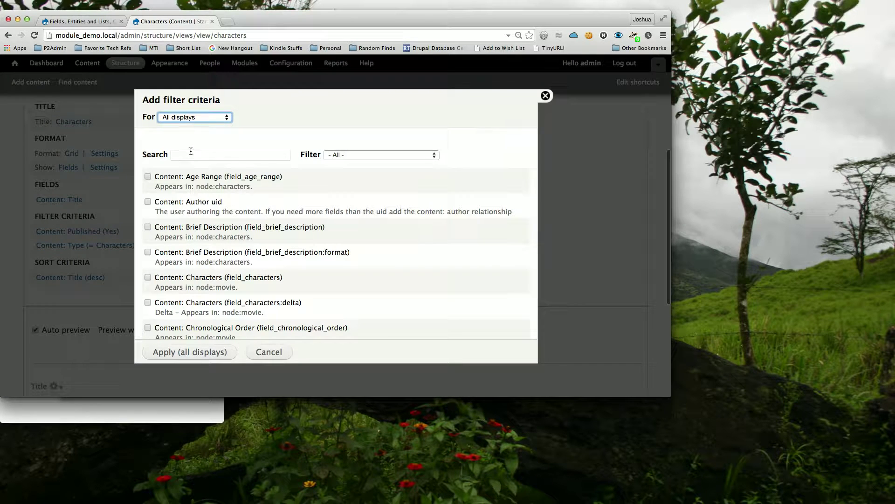
pyautogui.click(191, 151)
pyautogui.write('gende')
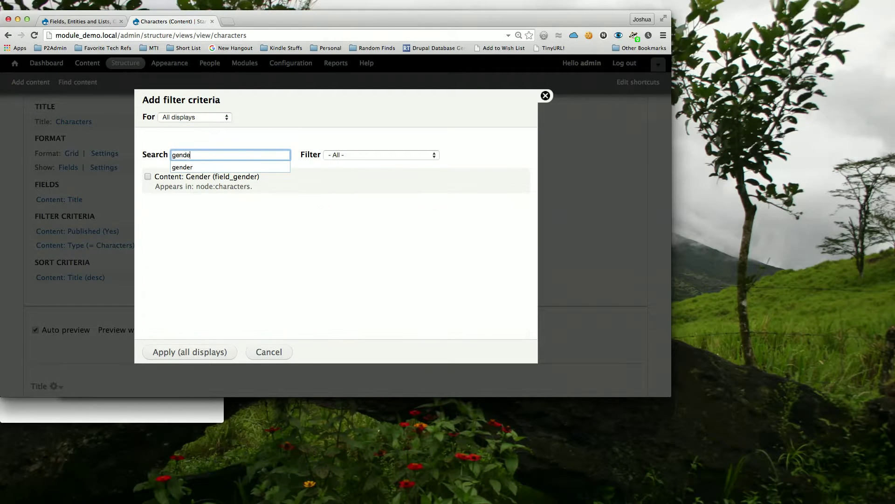
pyautogui.write('r')
pyautogui.click(147, 177)
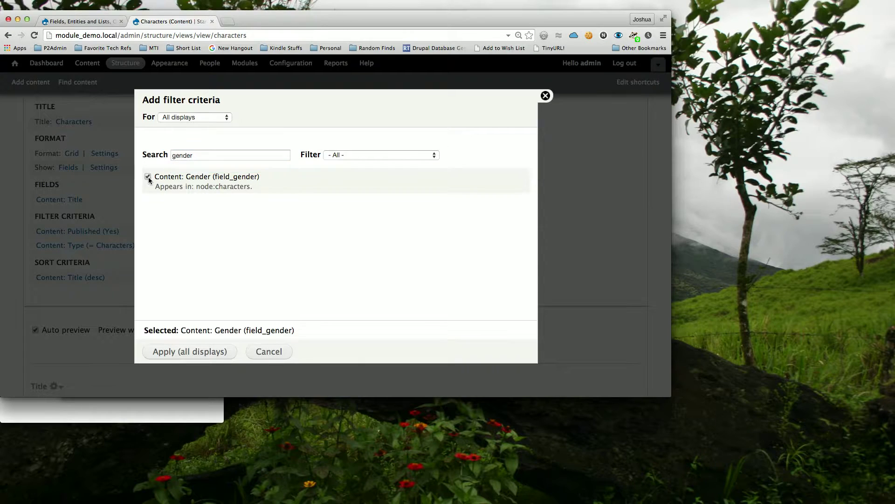
pyautogui.click(212, 352)
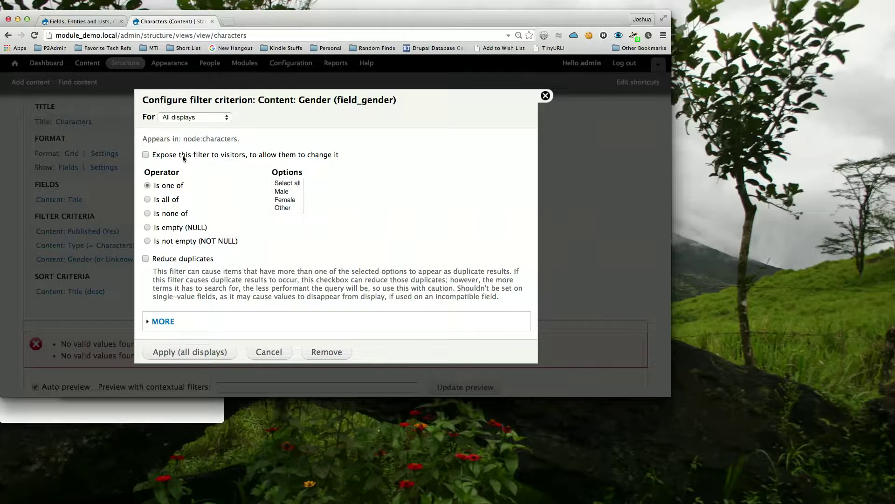
# Step: Expose the Gender filter to visitors with the label Gender and apply it to all displays
pyautogui.click(240, 155)
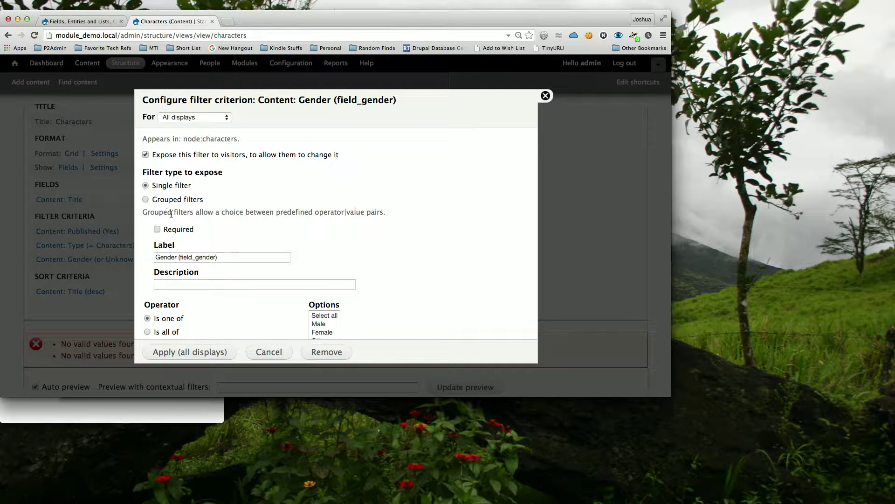
pyautogui.click(218, 258)
pyautogui.moveTo(218, 258); pyautogui.dragTo(178, 258)
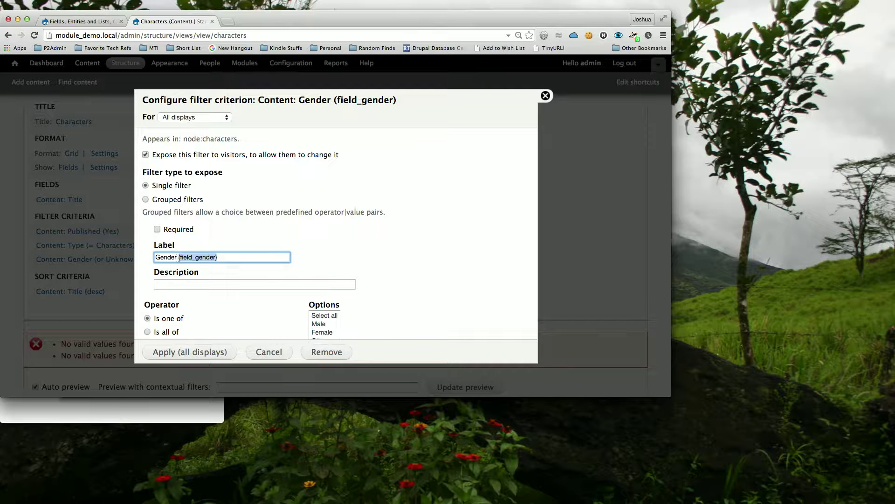
pyautogui.press('BackSpace')
pyautogui.press('BackSpace')
pyautogui.write('r')
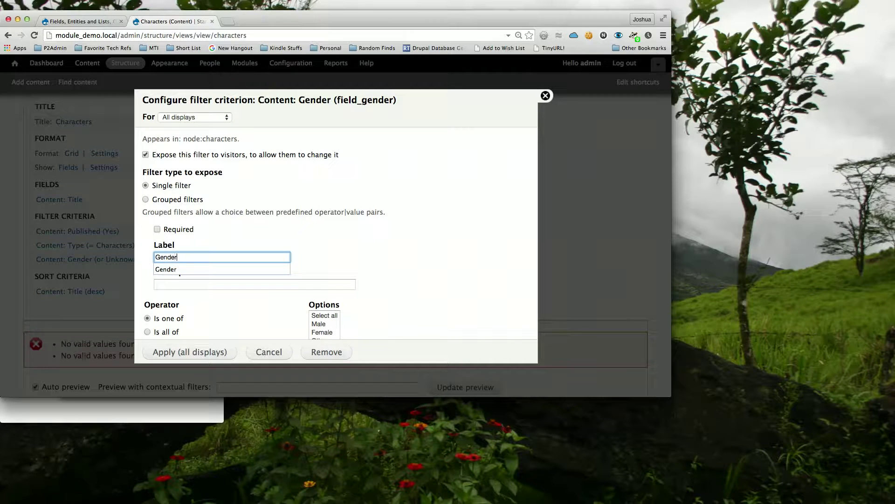
pyautogui.scroll(-5, 220, 304)
pyautogui.scroll(-2, 220, 308)
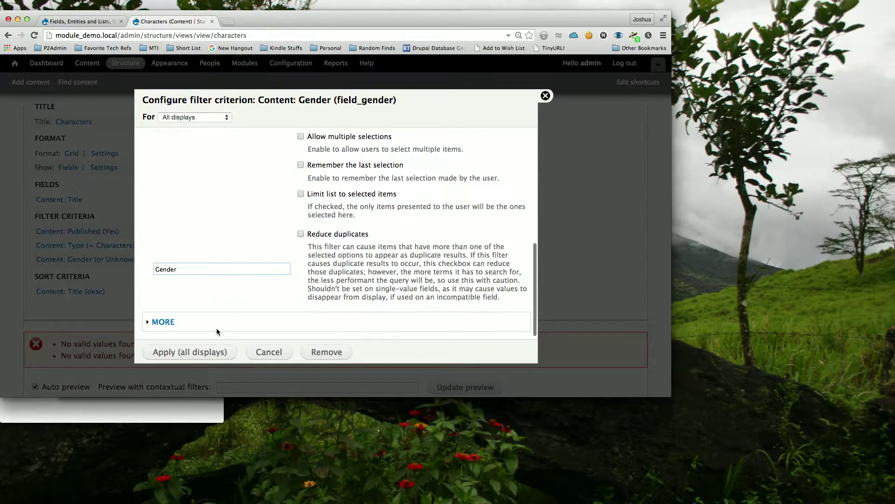
pyautogui.click(209, 352)
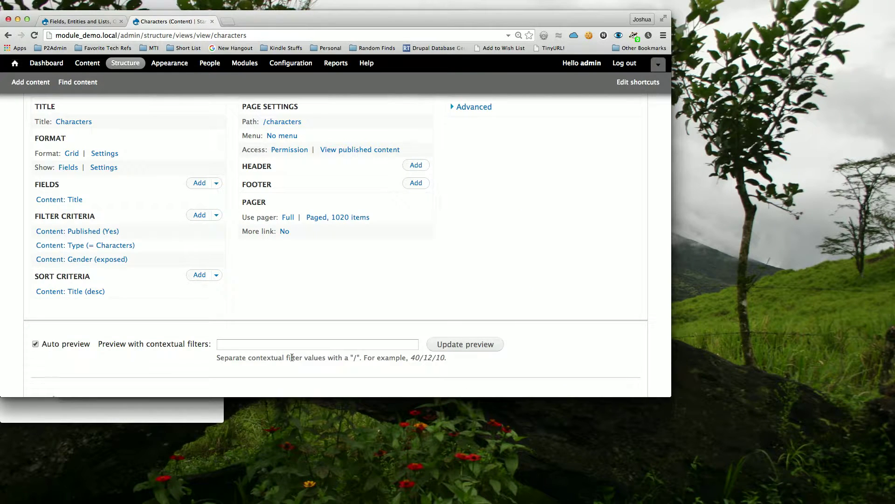
# Step: Test the exposed Gender filter in the preview with Female, Other and Male in turn
pyautogui.scroll(-10, 291, 357)
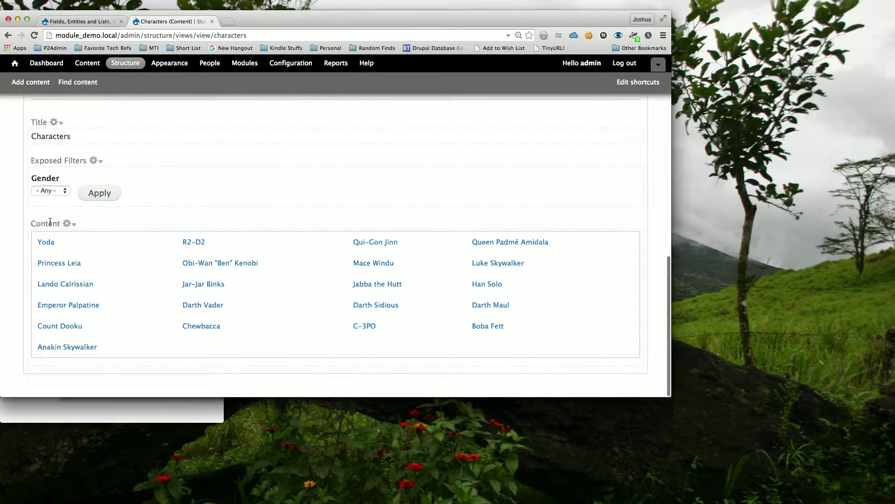
pyautogui.click(52, 191)
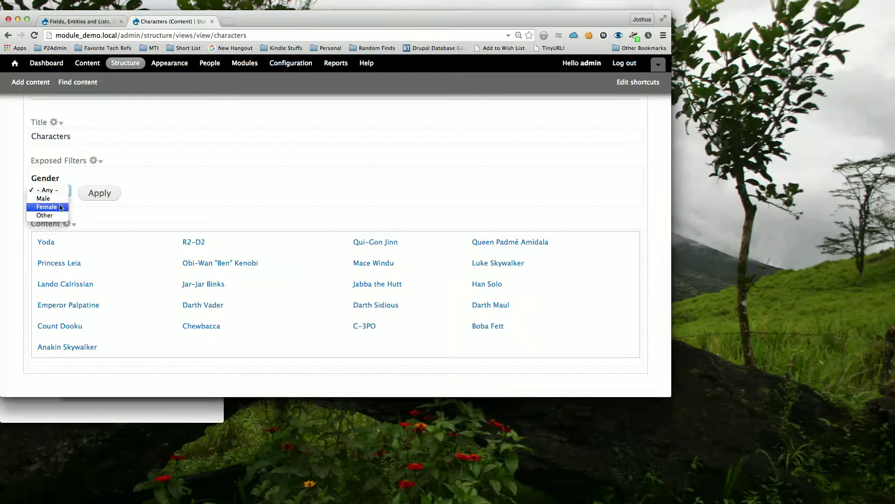
pyautogui.click(59, 207)
pyautogui.click(99, 192)
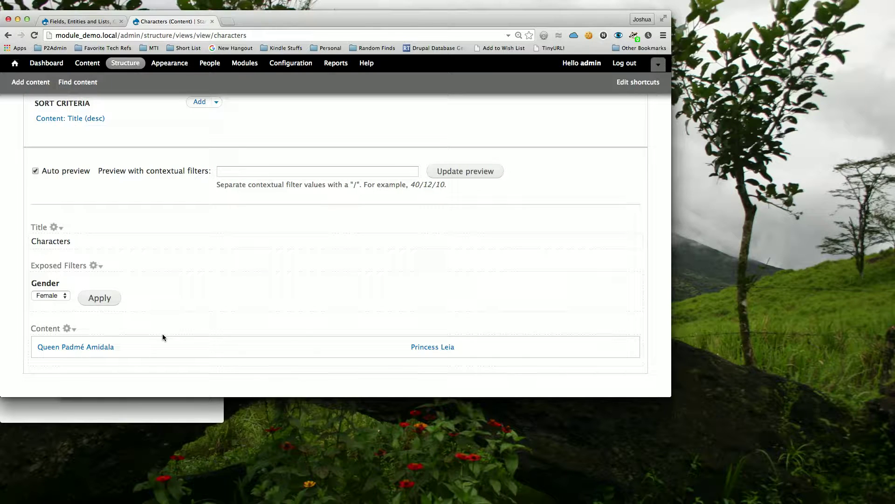
pyautogui.click(64, 296)
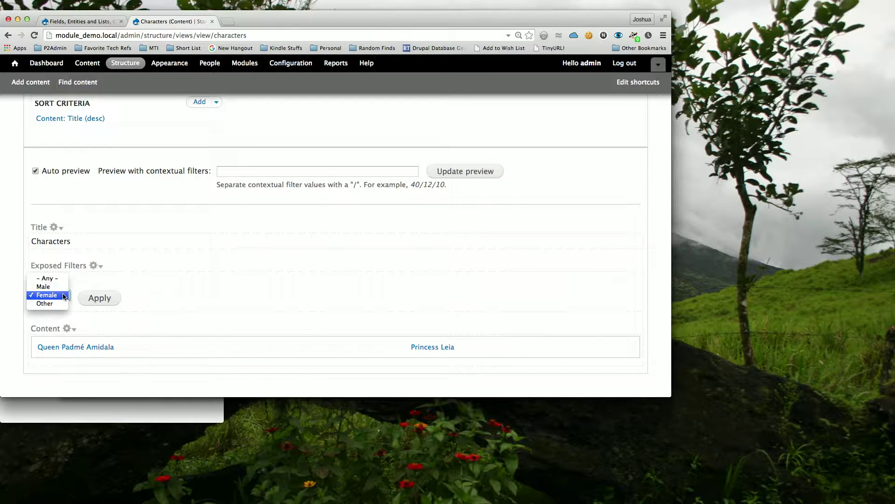
pyautogui.click(60, 303)
pyautogui.click(98, 297)
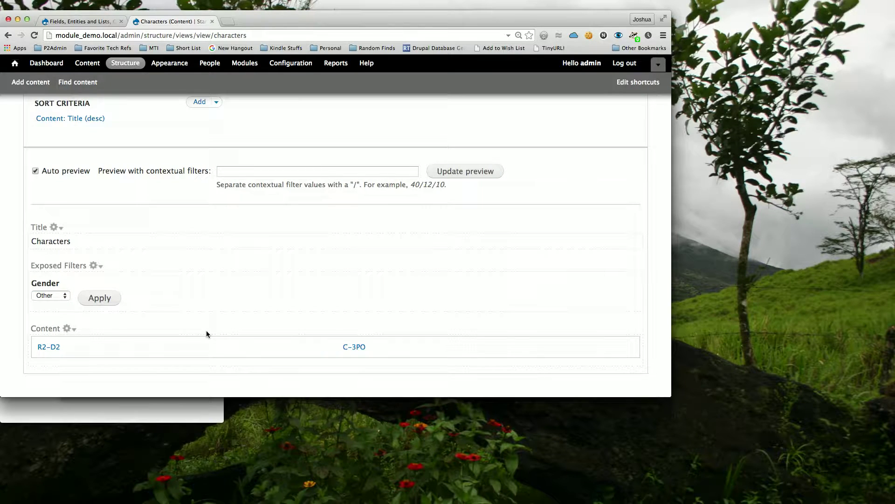
pyautogui.click(66, 296)
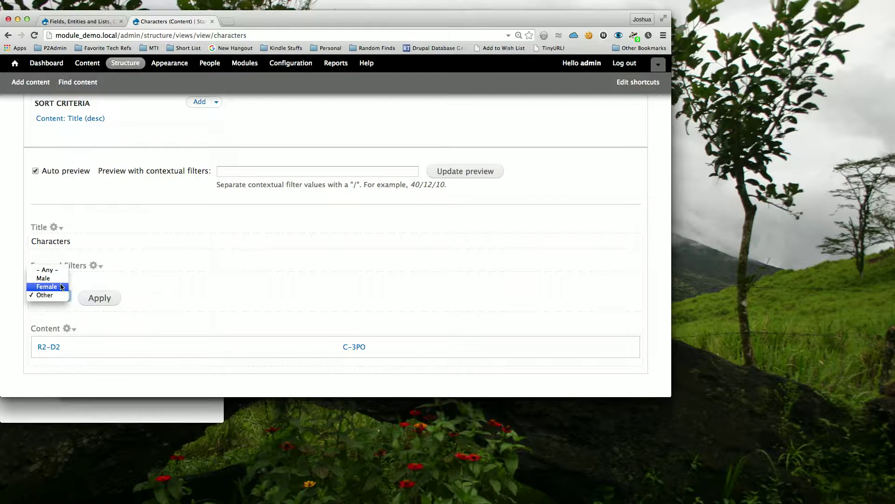
pyautogui.click(56, 278)
pyautogui.click(108, 299)
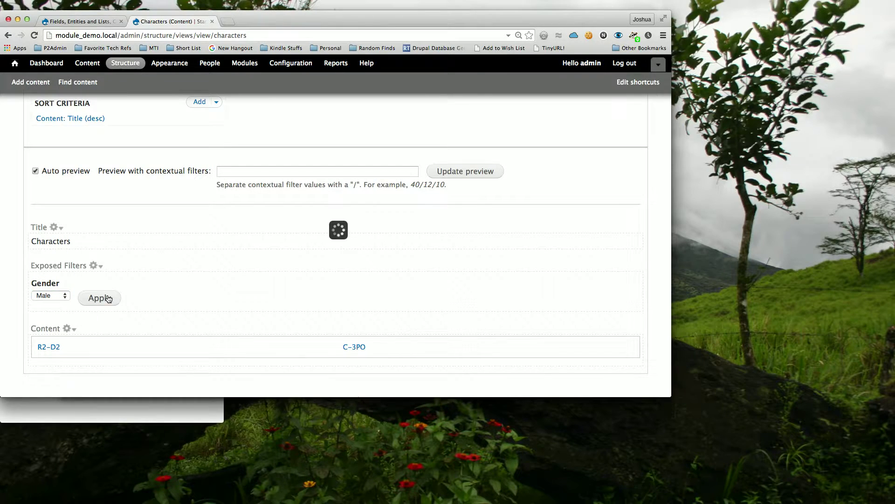
pyautogui.scroll(-2, 307, 299)
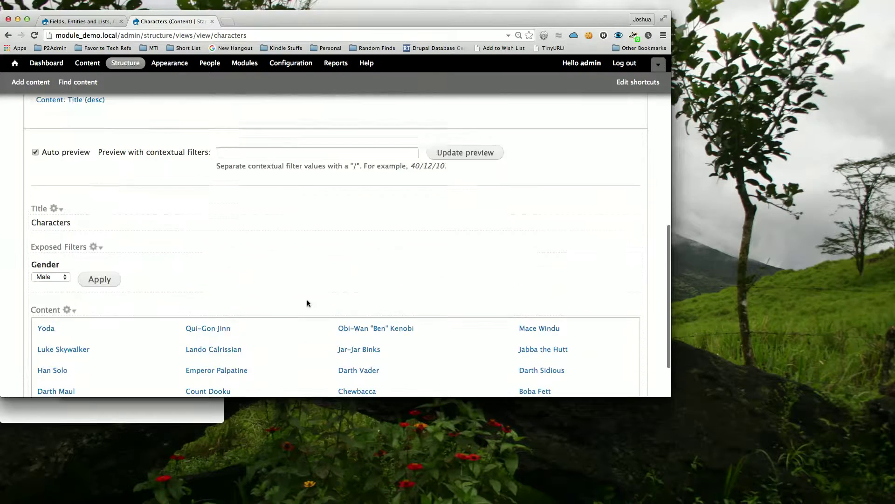
# Step: Add the Content: Age Range (field_age_range) field as a filter criterion for all displays
pyautogui.scroll(3, 307, 300)
pyautogui.scroll(2, 160, 200)
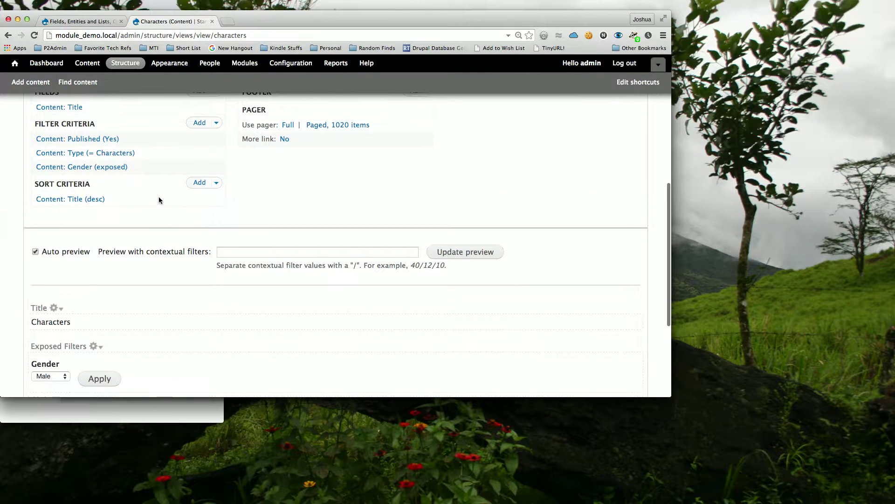
pyautogui.click(200, 123)
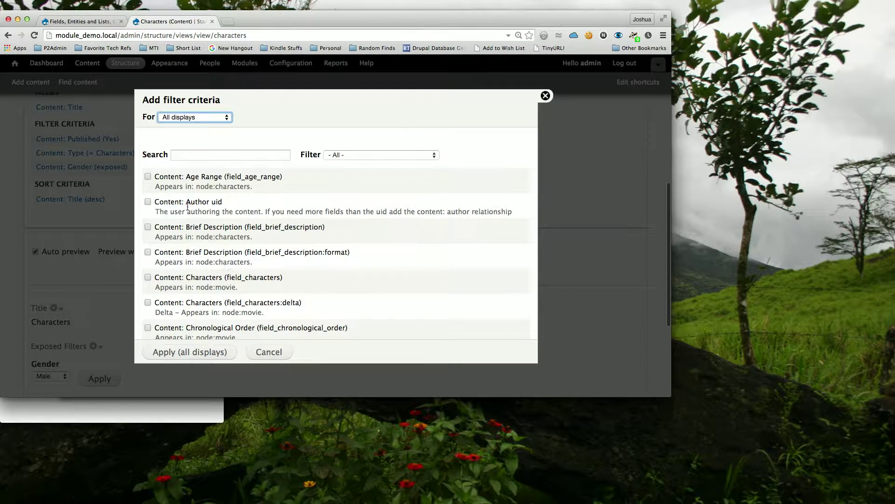
pyautogui.click(148, 177)
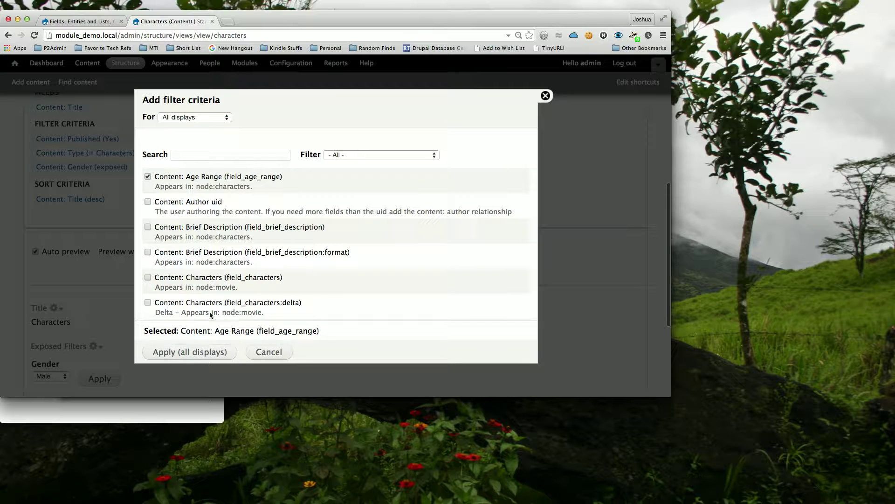
pyautogui.click(201, 356)
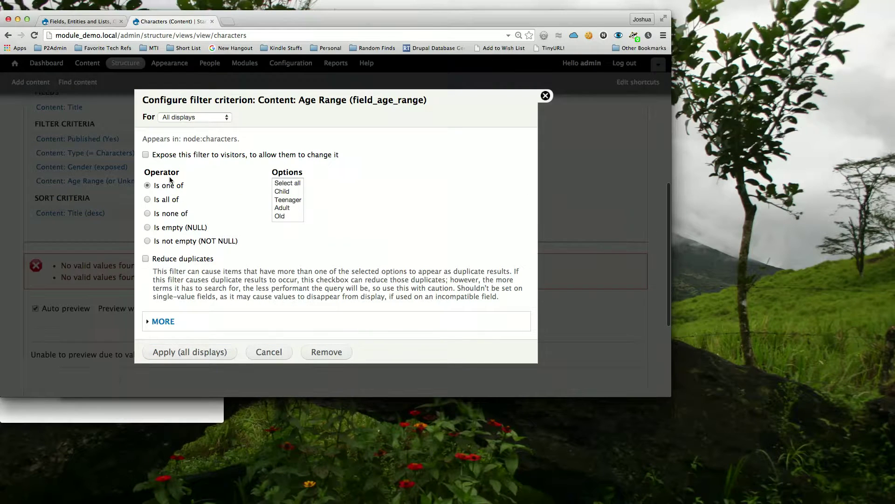
# Step: Expose the Age Range filter to visitors with the label Age Range and apply it to all displays
pyautogui.click(172, 156)
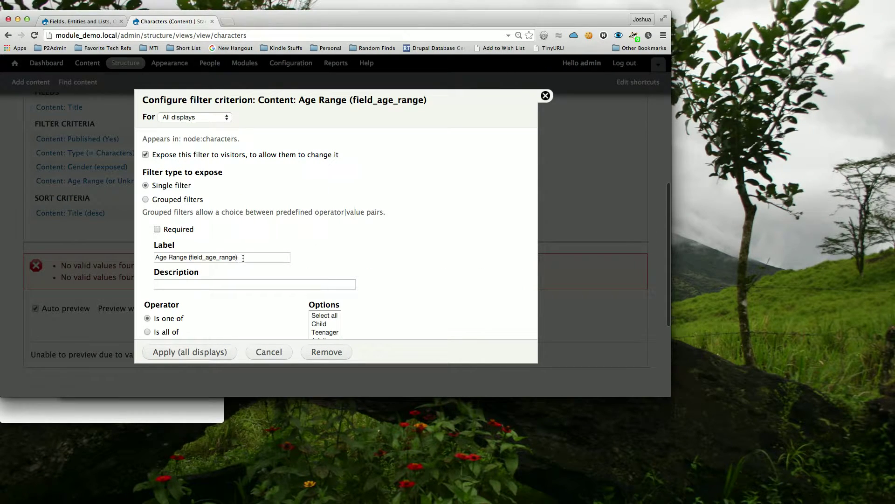
pyautogui.click(245, 258)
pyautogui.press('BackSpace')
pyautogui.press('BackSpace')
pyautogui.press('BackSpace')
pyautogui.press('BackSpace')
pyautogui.press('BackSpace')
pyautogui.press('BackSpace')
pyautogui.press('BackSpace')
pyautogui.press('BackSpace')
pyautogui.press('BackSpace')
pyautogui.press('BackSpace')
pyautogui.press('BackSpace')
pyautogui.press('BackSpace')
pyautogui.press('BackSpace')
pyautogui.press('BackSpace')
pyautogui.press('BackSpace')
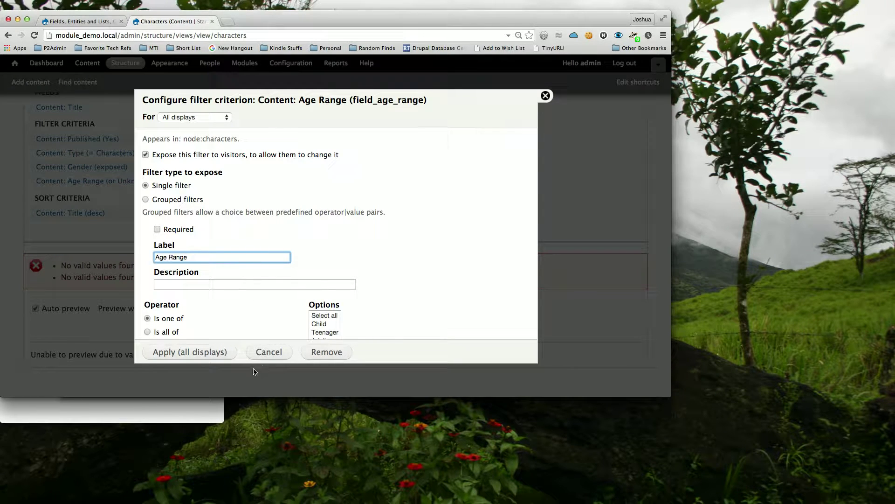
pyautogui.click(220, 352)
# Step: Test the exposed Age Range filter in the preview with the value Old
pyautogui.scroll(-5, 265, 351)
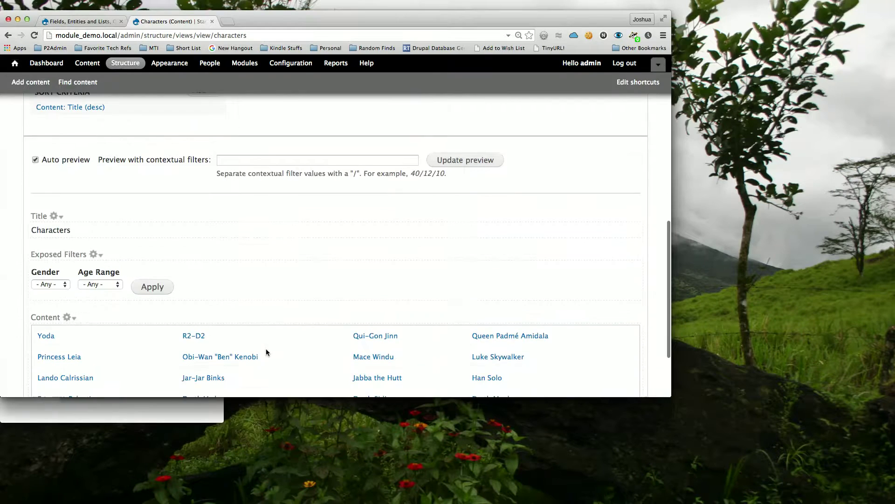
pyautogui.click(100, 264)
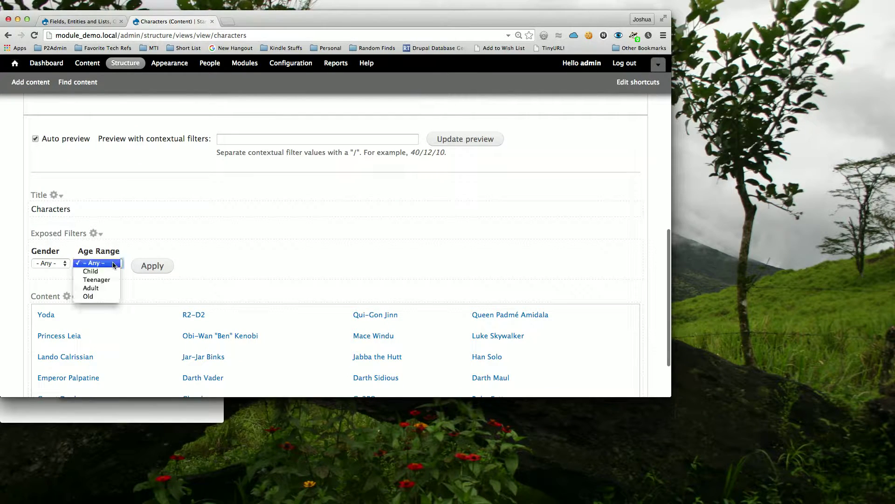
pyautogui.click(105, 298)
pyautogui.click(150, 266)
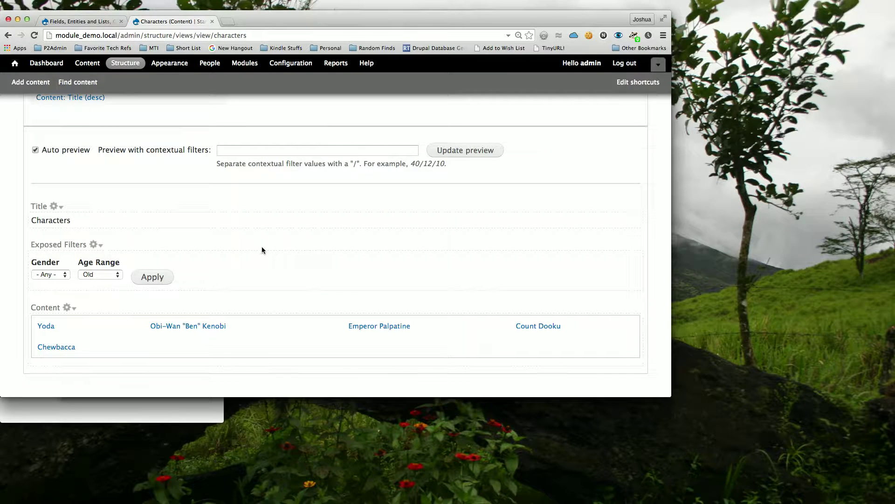
# Step: Add the Content: Brief Description field to all displays of the view
pyautogui.scroll(5, 261, 247)
pyautogui.click(199, 191)
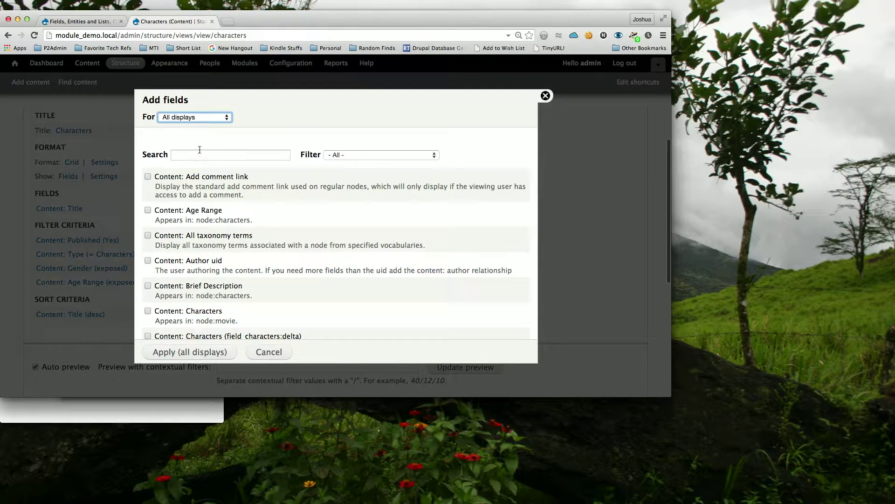
pyautogui.click(199, 151)
pyautogui.write('c')
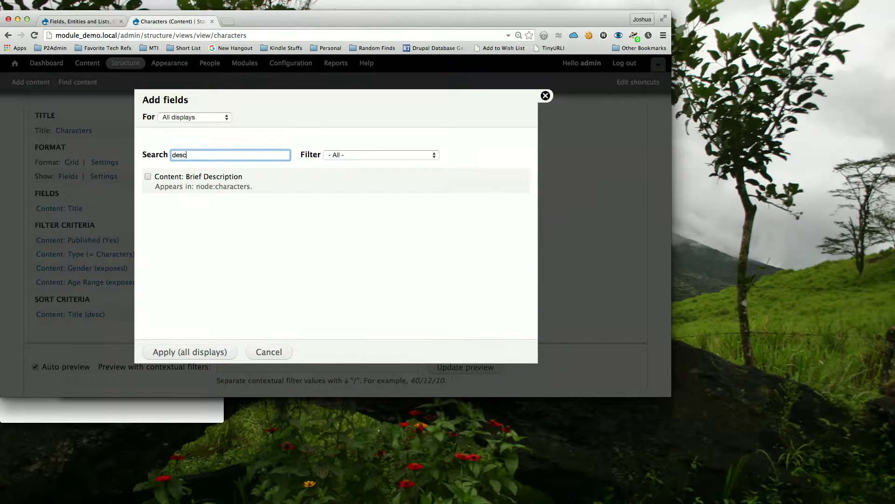
pyautogui.click(148, 176)
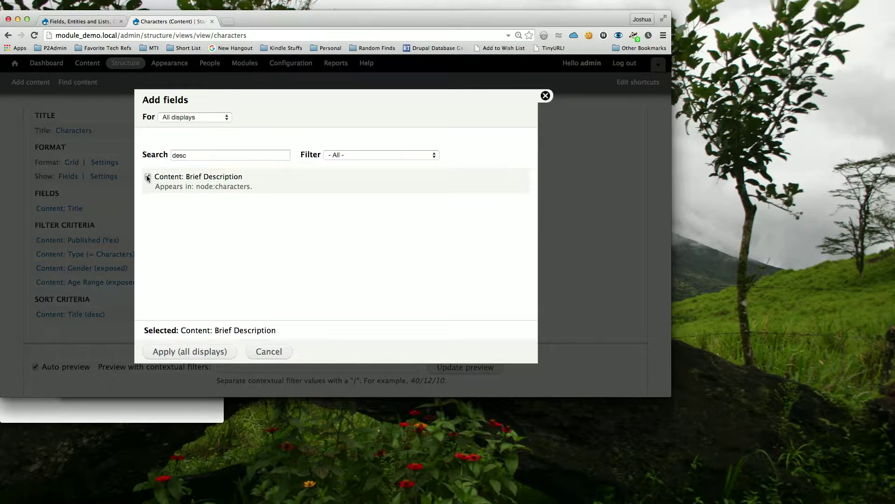
pyautogui.click(183, 349)
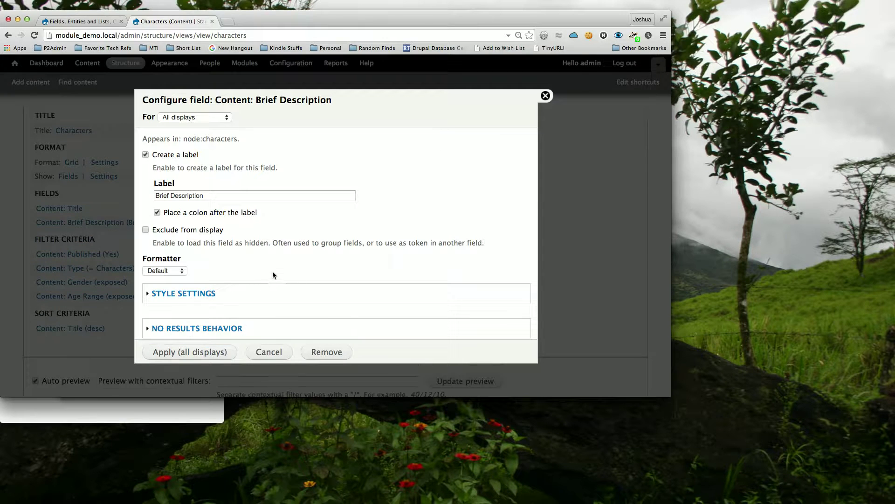
# Step: Configure the Brief Description field without a label and without default classes, and apply it to all displays
pyautogui.click(167, 154)
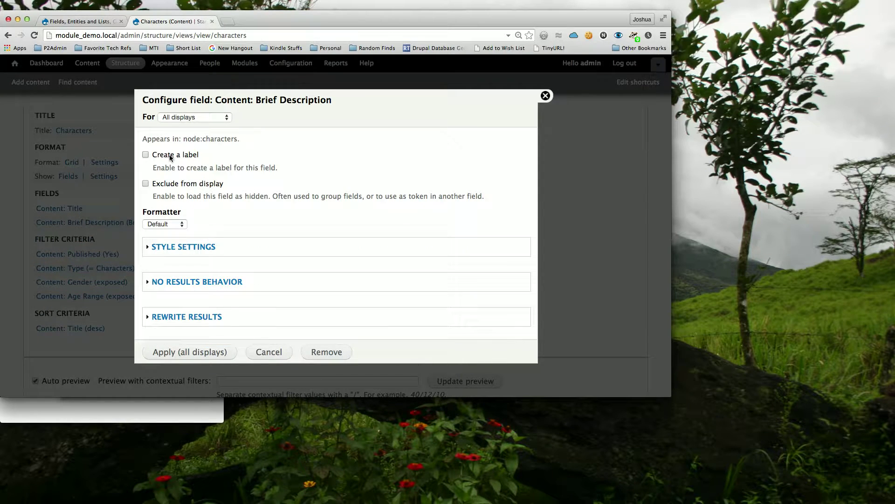
pyautogui.scroll(-2, 227, 279)
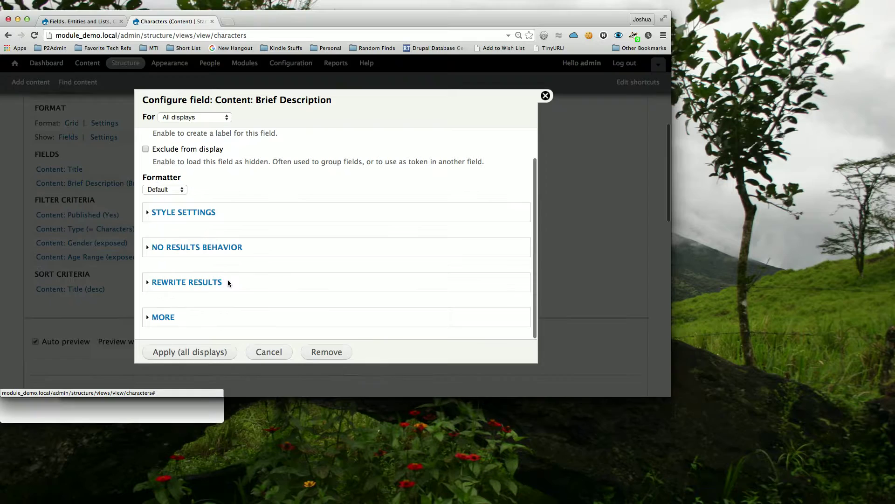
pyautogui.click(202, 213)
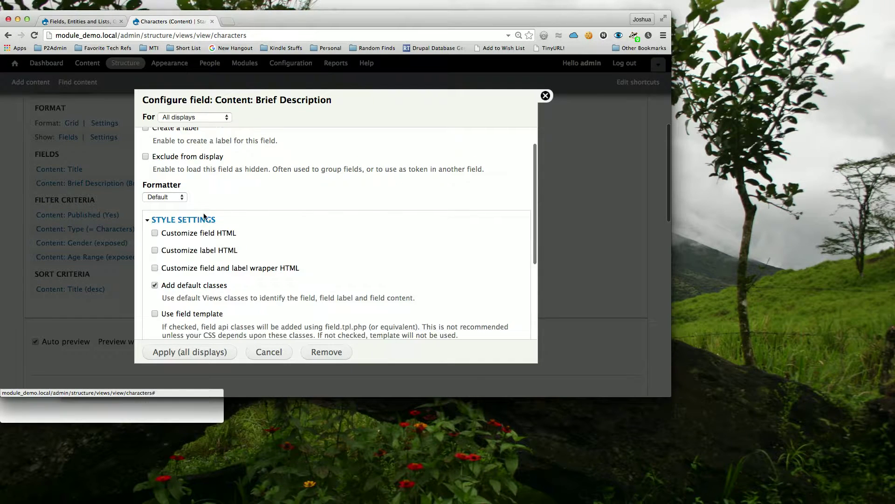
pyautogui.click(172, 286)
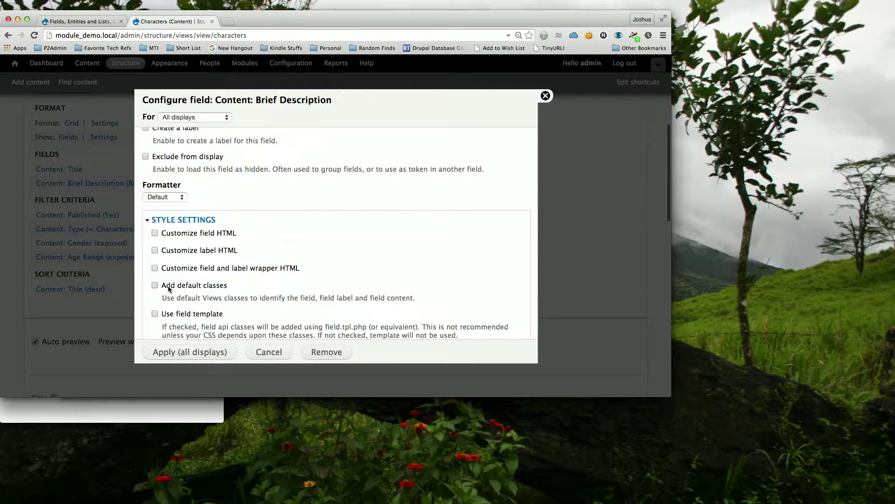
pyautogui.click(156, 251)
pyautogui.click(155, 251)
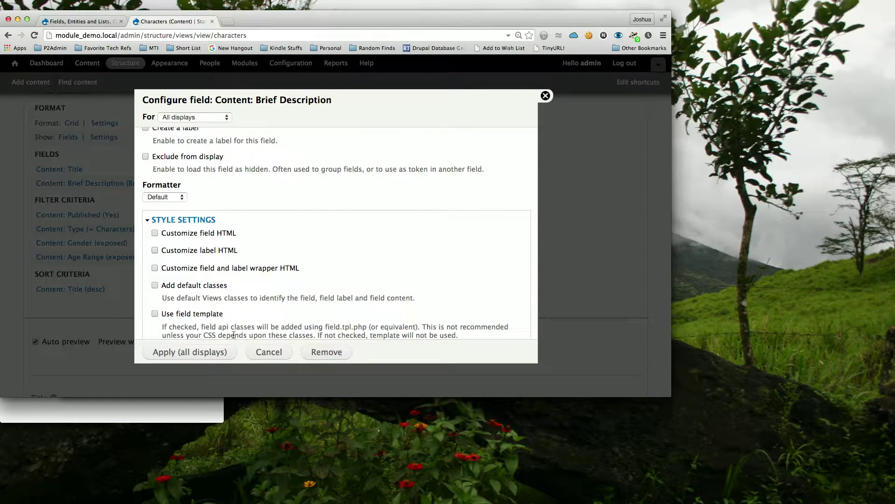
pyautogui.click(223, 355)
# Step: Review the character grid with brief descriptions in the preview and save the view
pyautogui.scroll(-10, 290, 292)
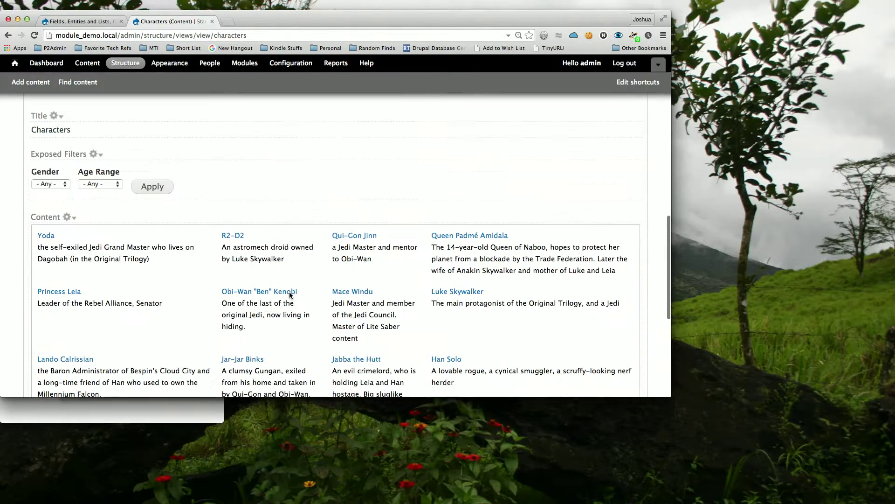
pyautogui.scroll(-2, 291, 296)
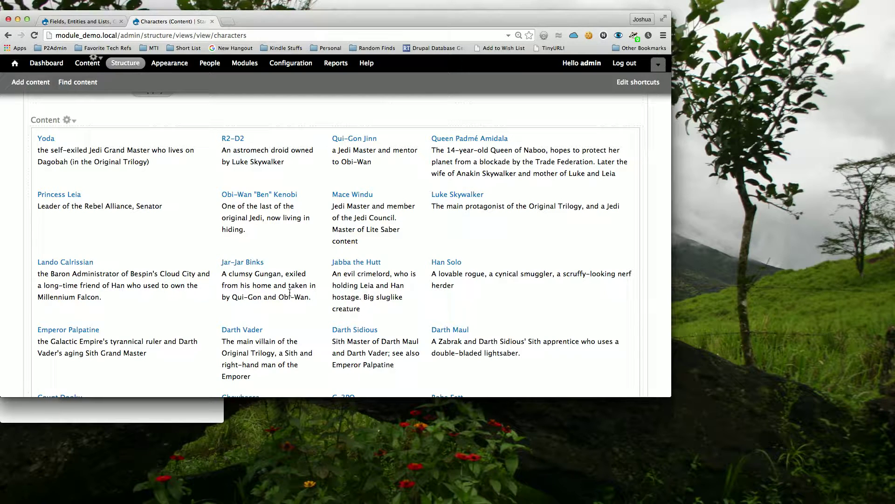
pyautogui.scroll(10, 290, 292)
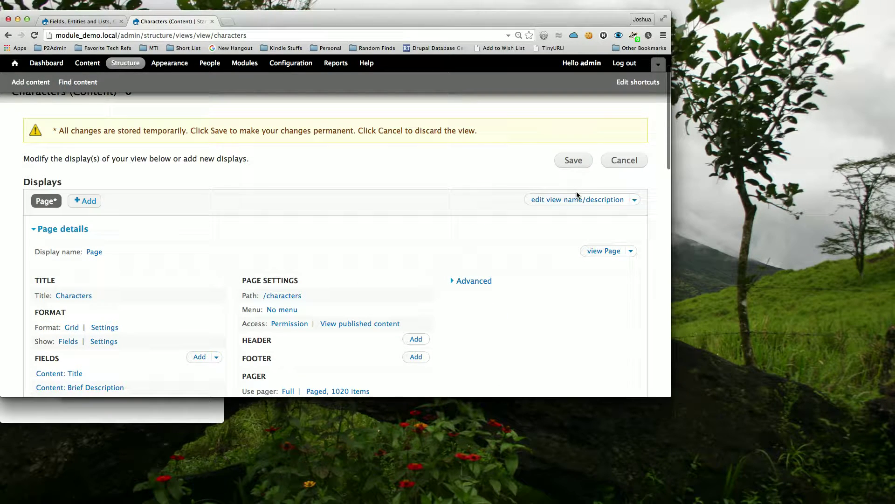
pyautogui.click(582, 167)
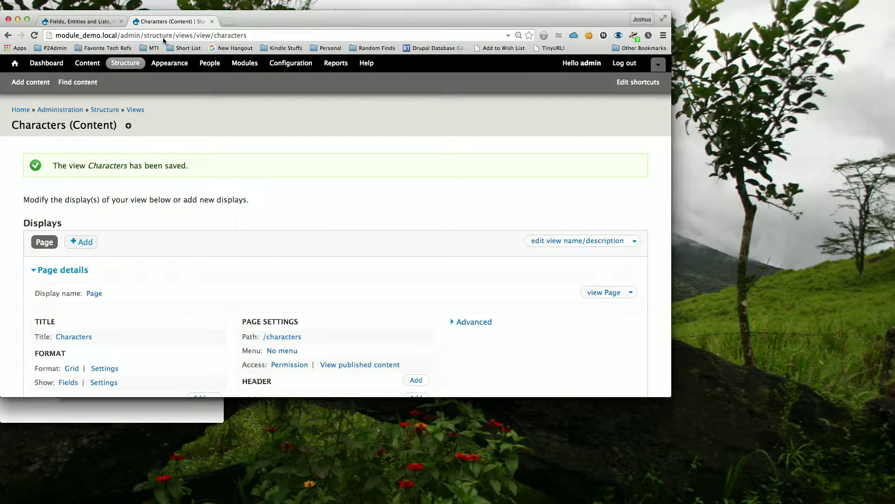
# Step: Give the view's page a normal menu entry with the title Characterd
pyautogui.click(292, 357)
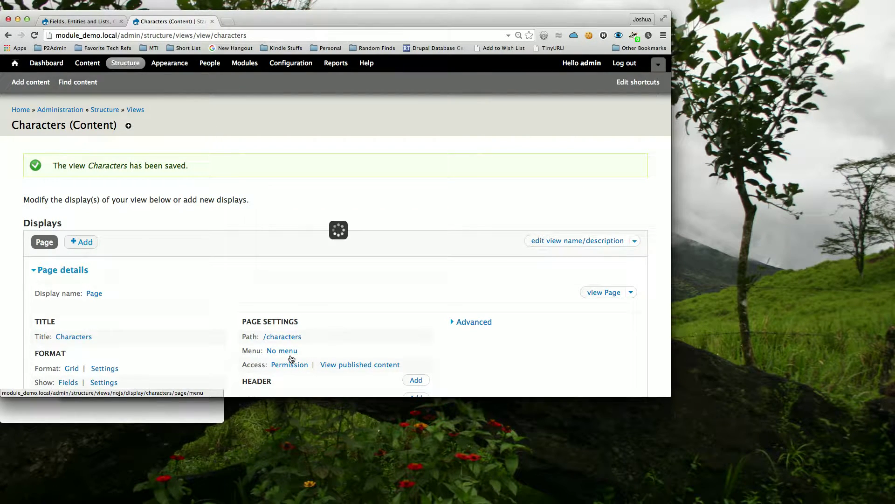
pyautogui.click(182, 226)
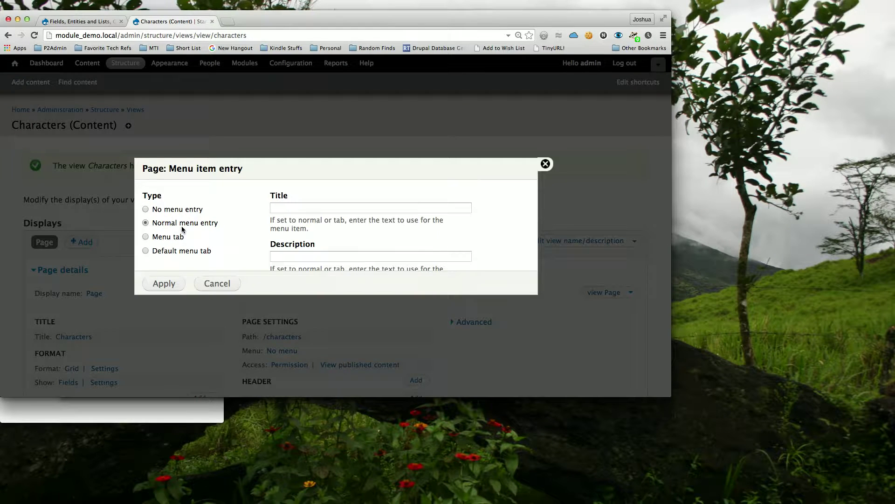
pyautogui.click(334, 205)
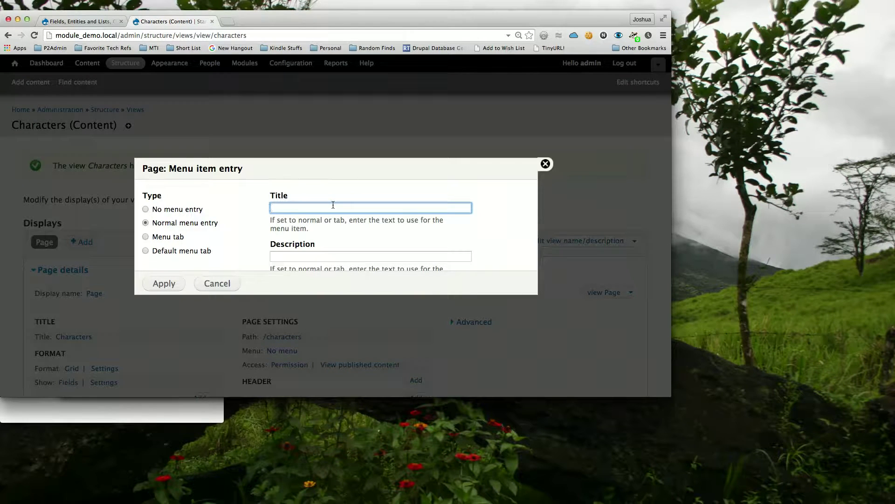
pyautogui.write('Characters')
pyautogui.press('BackSpace')
pyautogui.write('d')
# Step: Place the page's menu entry in the Main menu and save the view
pyautogui.scroll(-3, 317, 230)
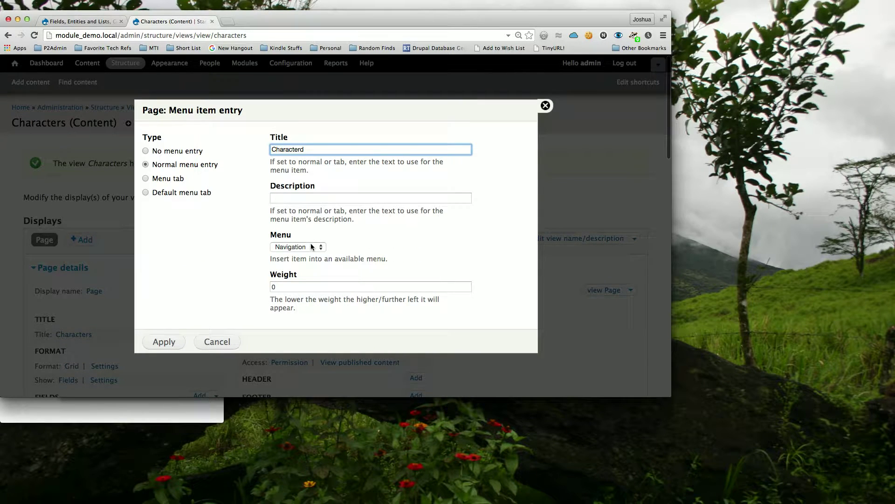
pyautogui.click(312, 247)
pyautogui.click(293, 229)
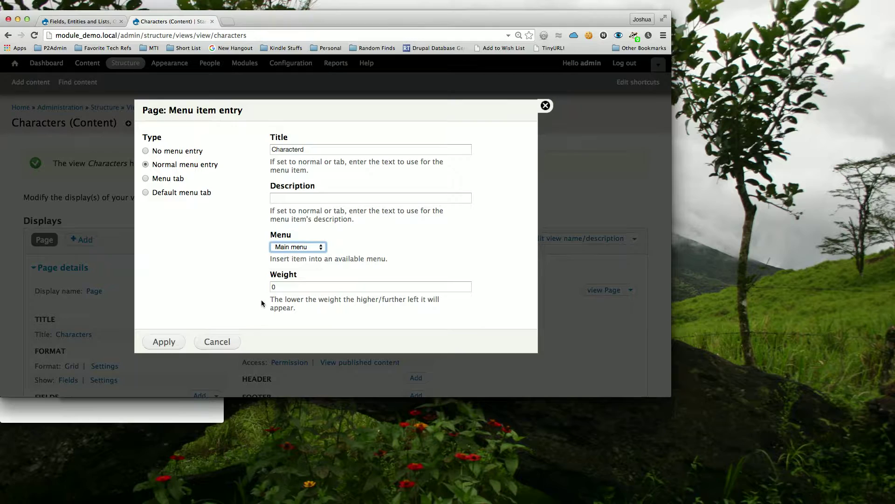
pyautogui.click(290, 285)
pyautogui.click(164, 342)
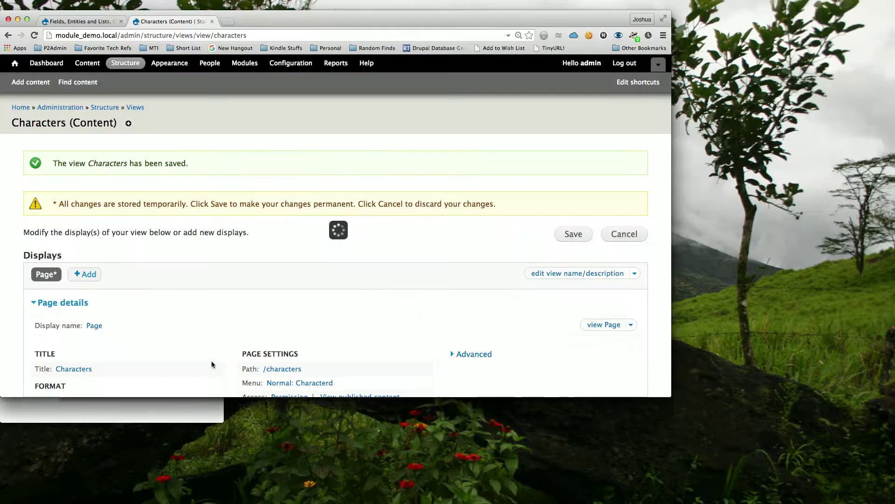
pyautogui.click(568, 235)
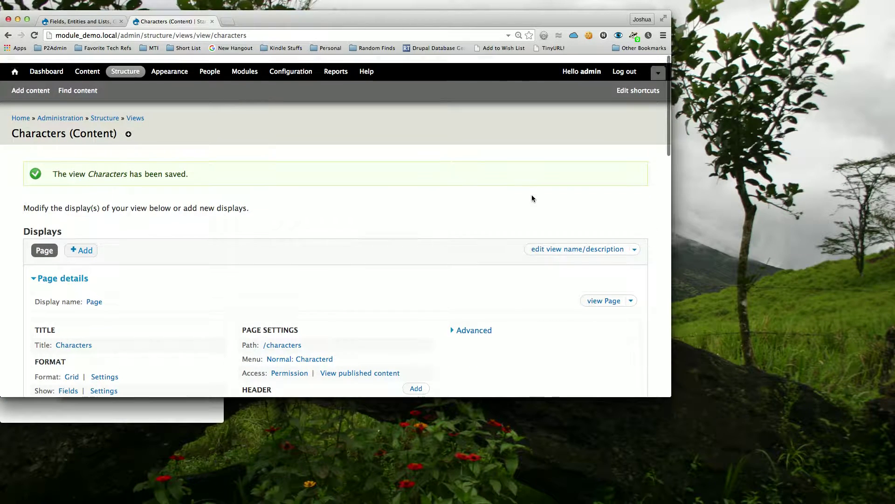
# Step: Open the characters listing through the site's main menu on the home page and examine its grid
pyautogui.click(14, 65)
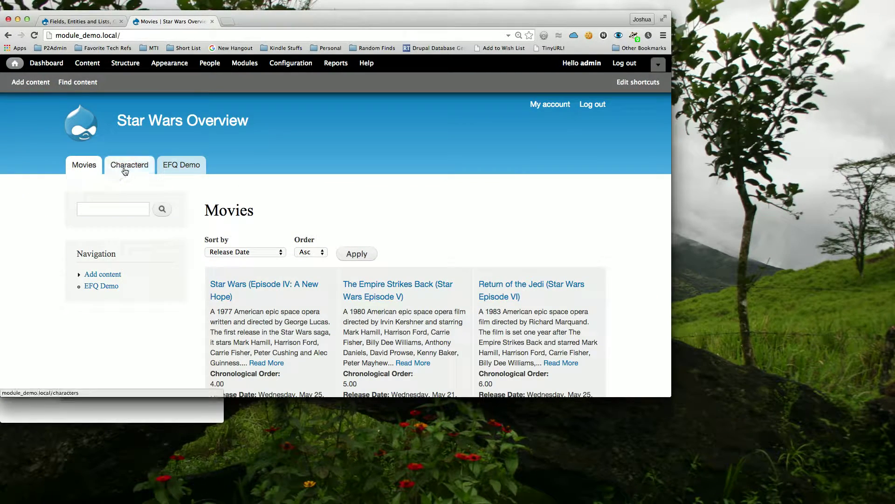
pyautogui.click(125, 171)
pyautogui.scroll(-3, 366, 238)
pyautogui.scroll(-1, 366, 242)
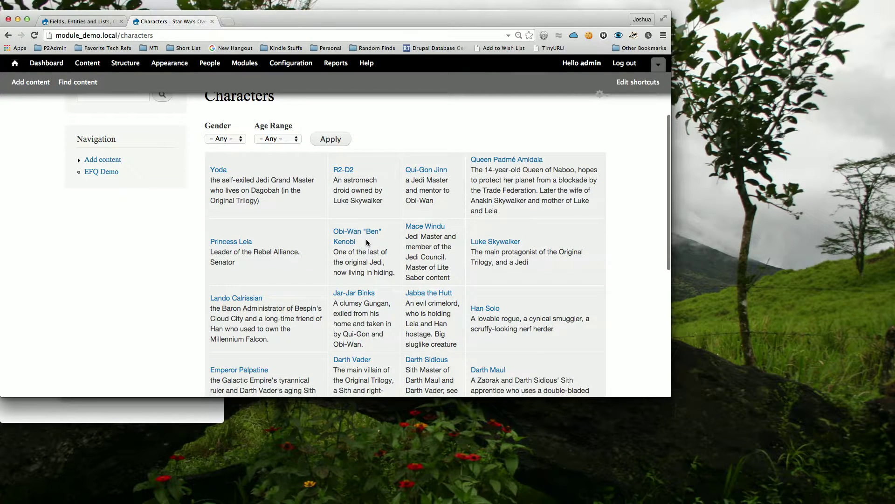
# Step: Test the Age Range filter on the live Characters page with the value Teenager
pyautogui.click(266, 139)
pyautogui.click(264, 154)
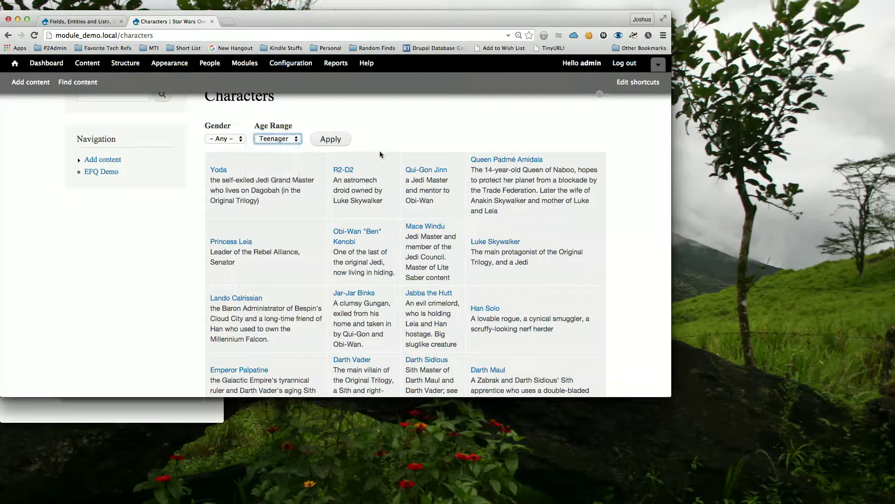
pyautogui.click(330, 139)
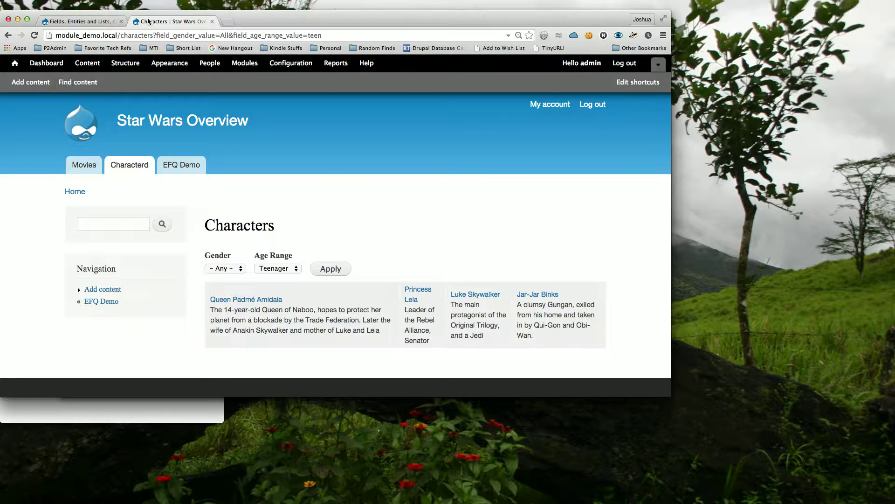
# Step: Return to the site's home page and switch to the code editor showing module_demo.module
pyautogui.click(8, 35)
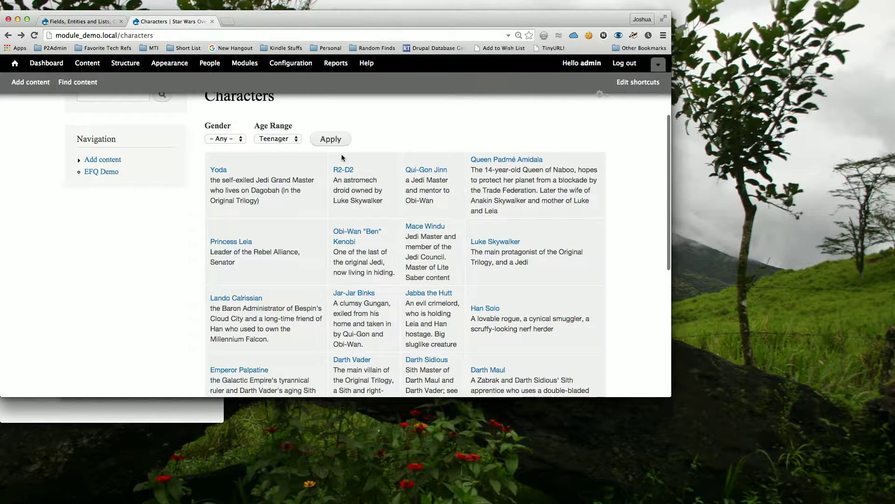
pyautogui.scroll(3, 280, 135)
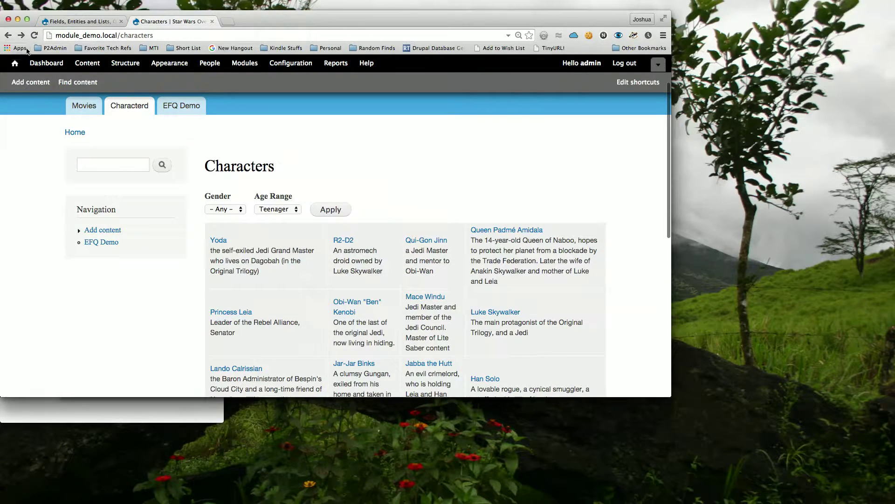
pyautogui.click(8, 35)
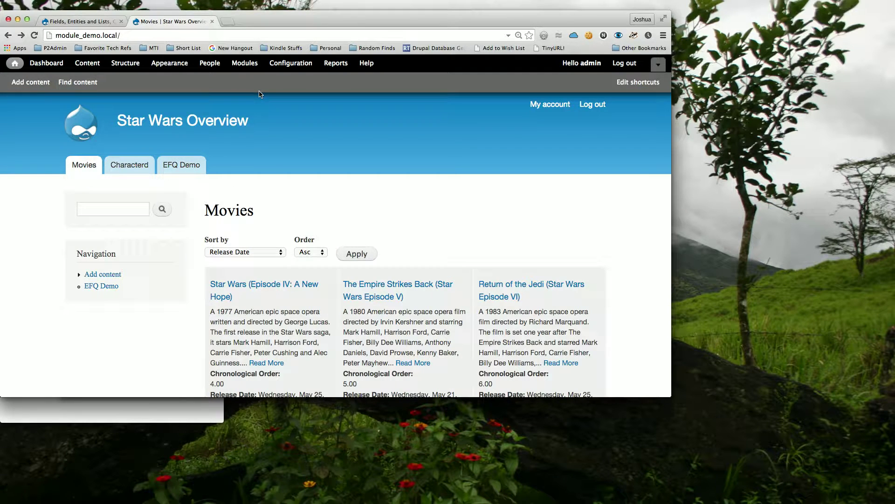
pyautogui.press('super+Tab')
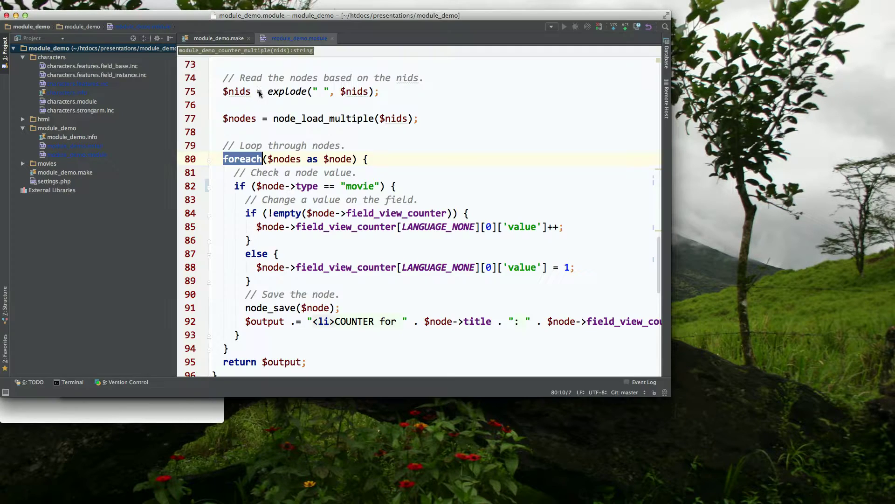